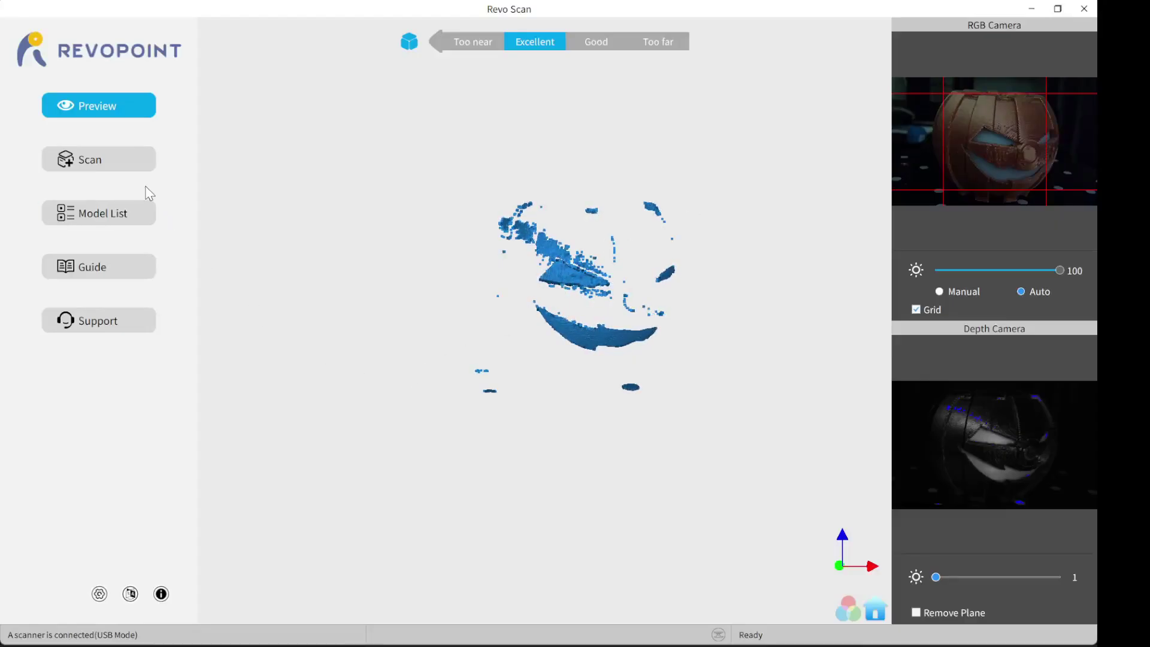
# Start a new High Accuracy, Features, No Color scan project using the Dual-axis Turntable
pyautogui.click(101, 170)
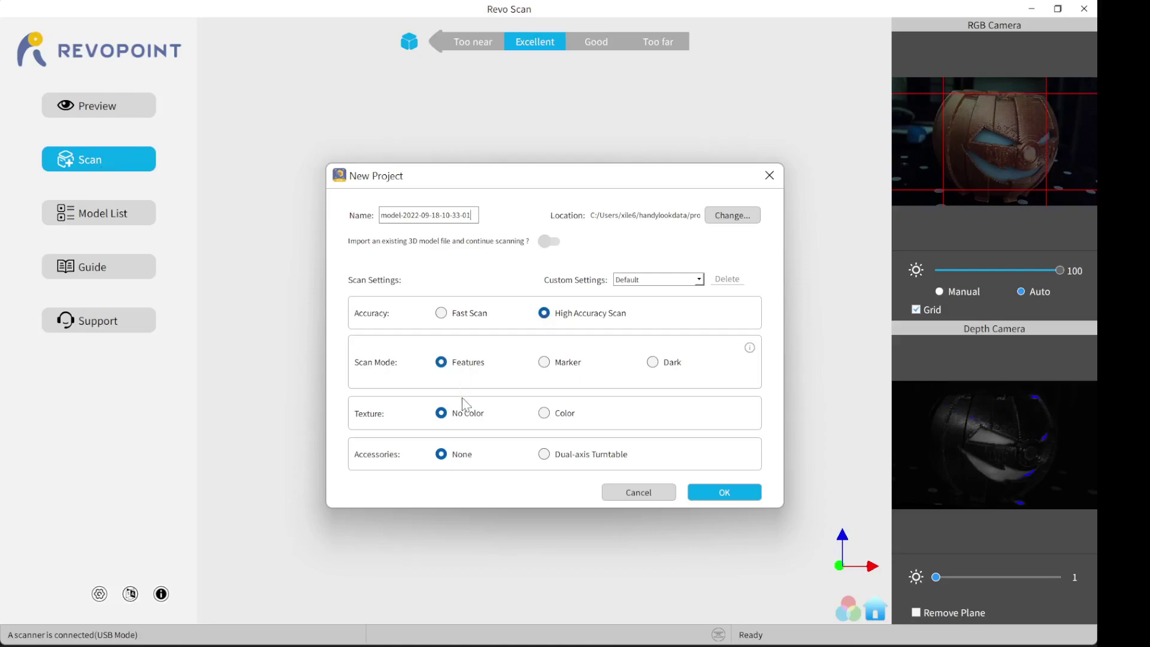
pyautogui.click(545, 454)
# Confirm the project, connect the turntable, and keep only the 0° first rotation at 36 s/r
pyautogui.click(733, 491)
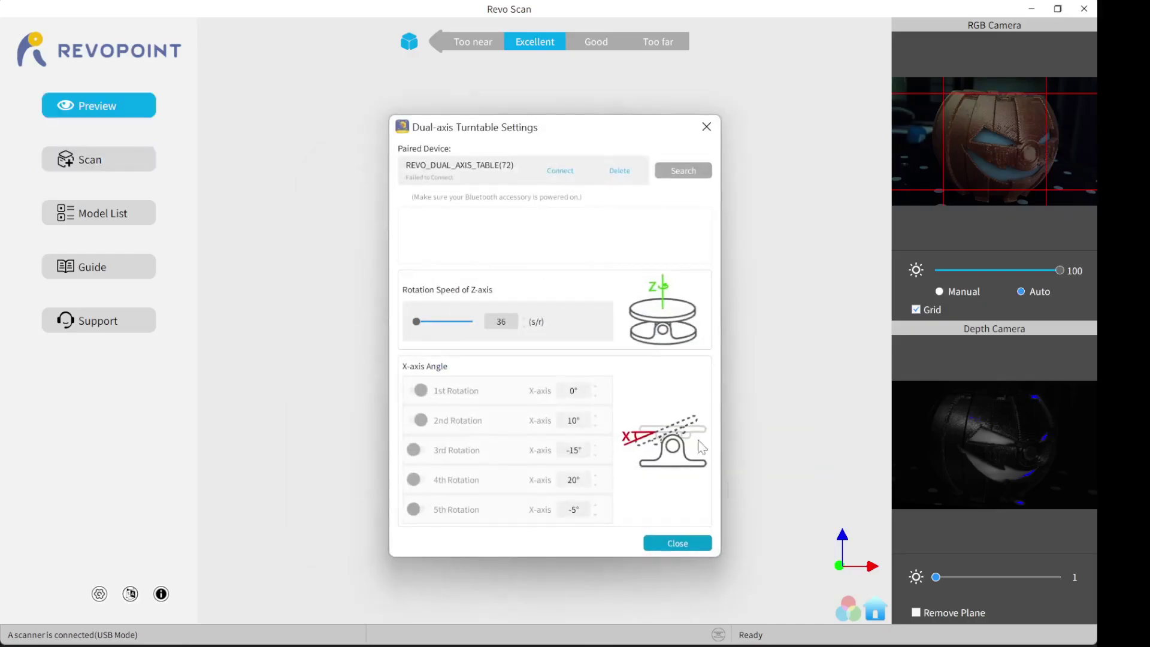
pyautogui.click(566, 173)
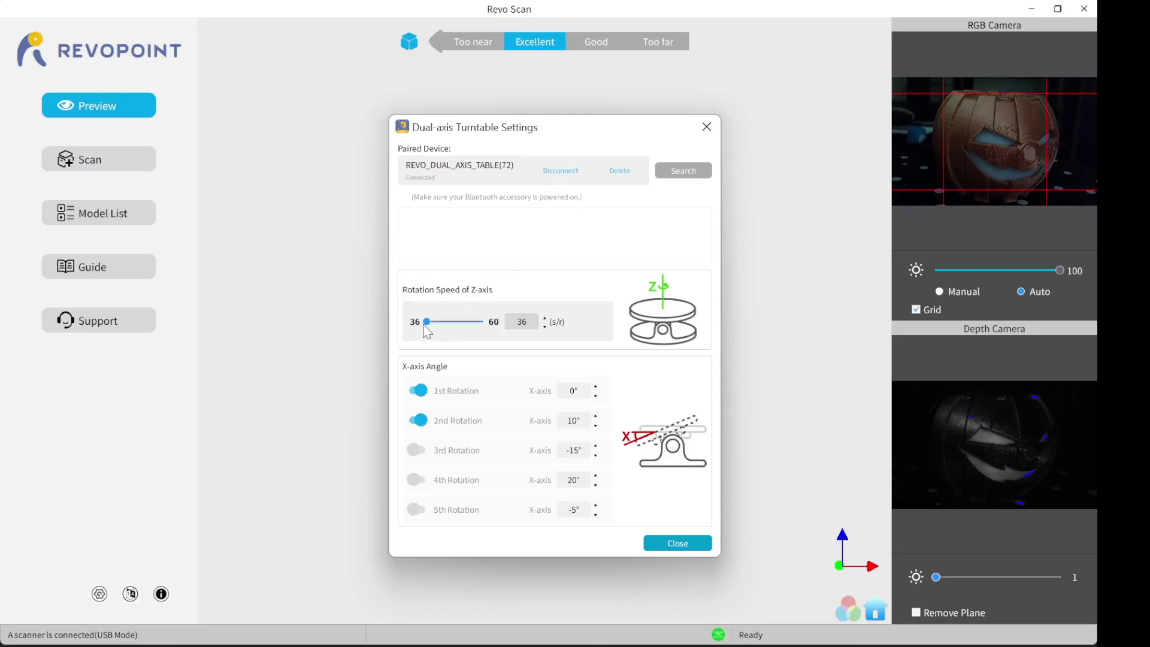
pyautogui.click(418, 421)
pyautogui.click(691, 542)
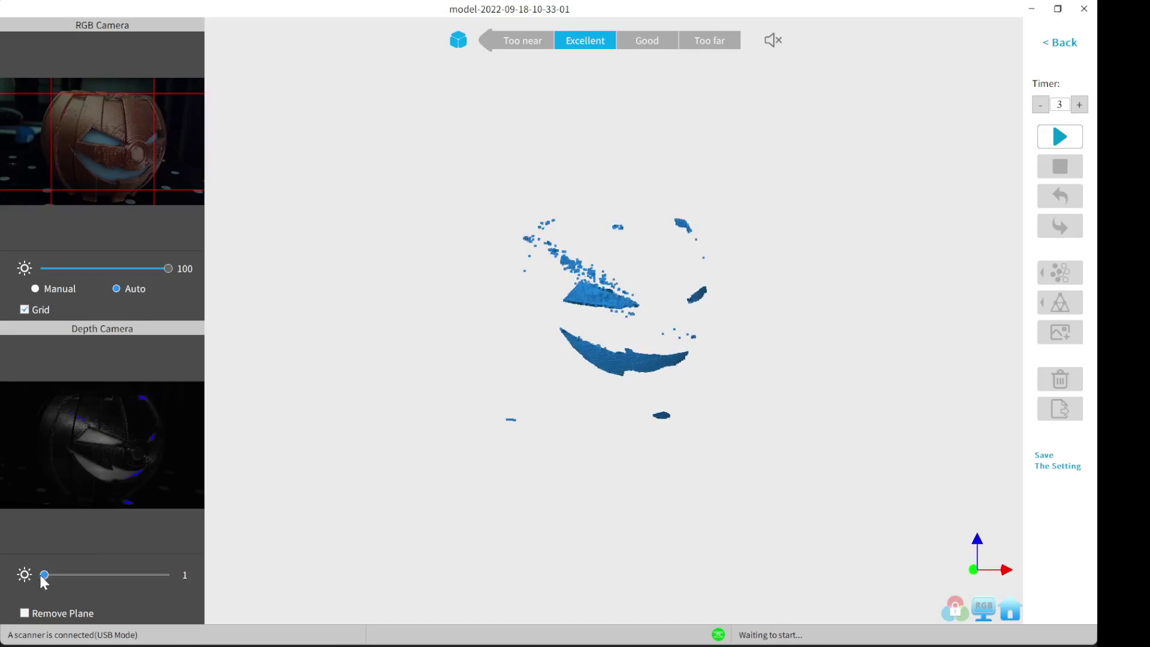
# Try depth camera exposure values up to 6 while orbiting the preview, settling on 3
pyautogui.scroll(1, 40, 578)
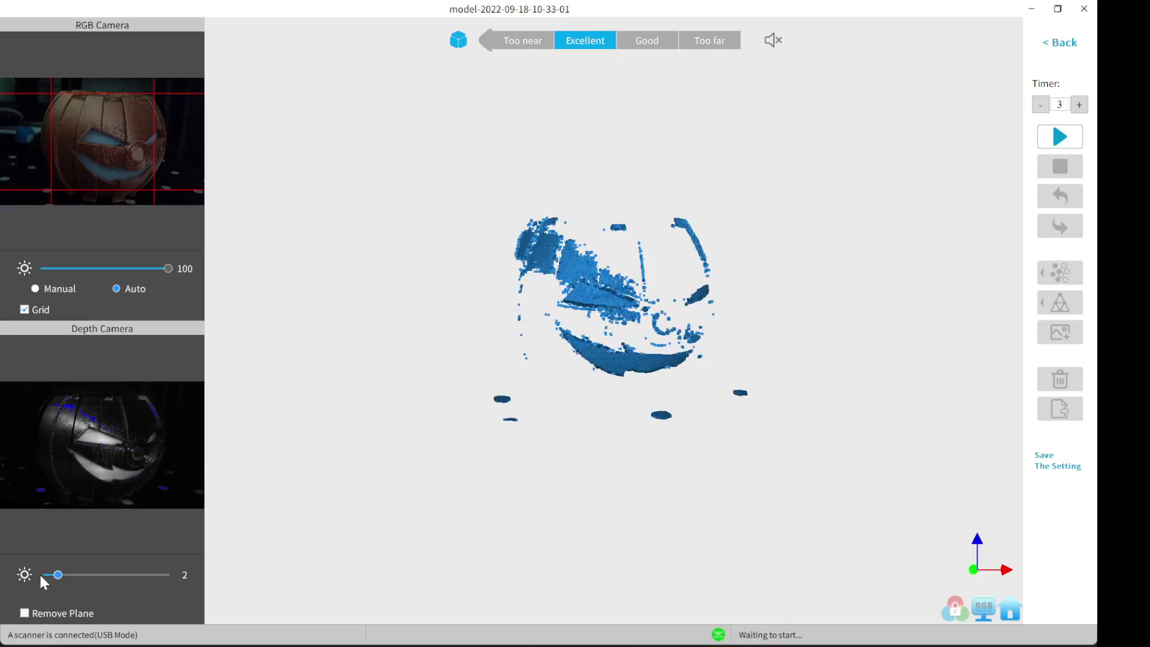
pyautogui.scroll(1, 40, 578)
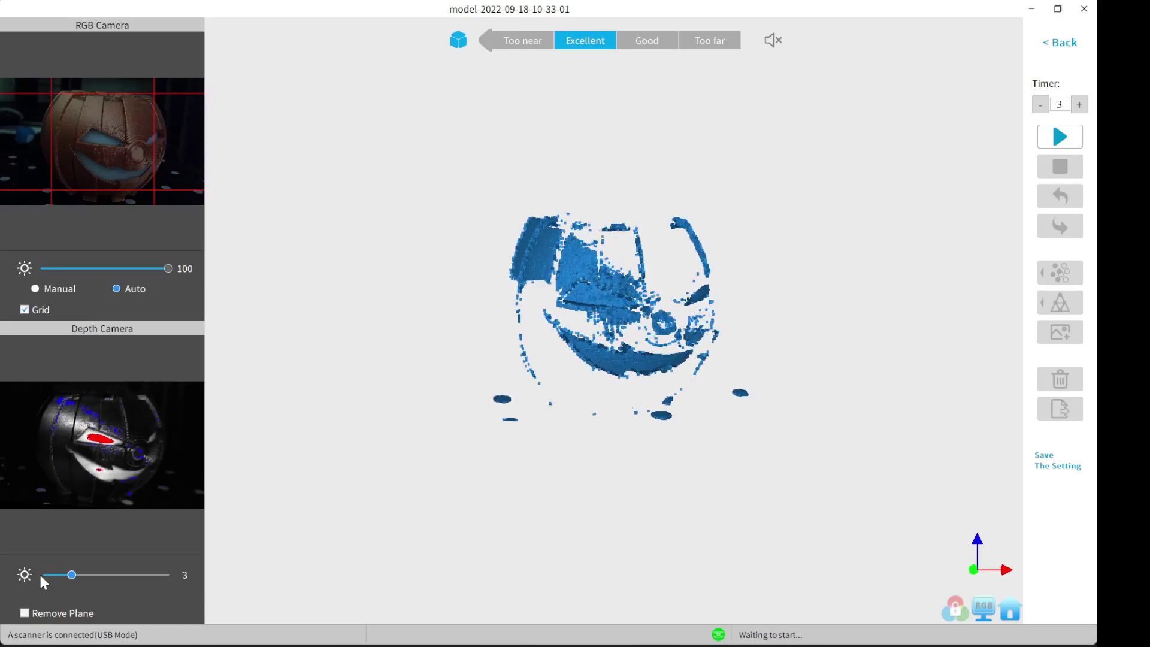
pyautogui.scroll(1, 40, 578)
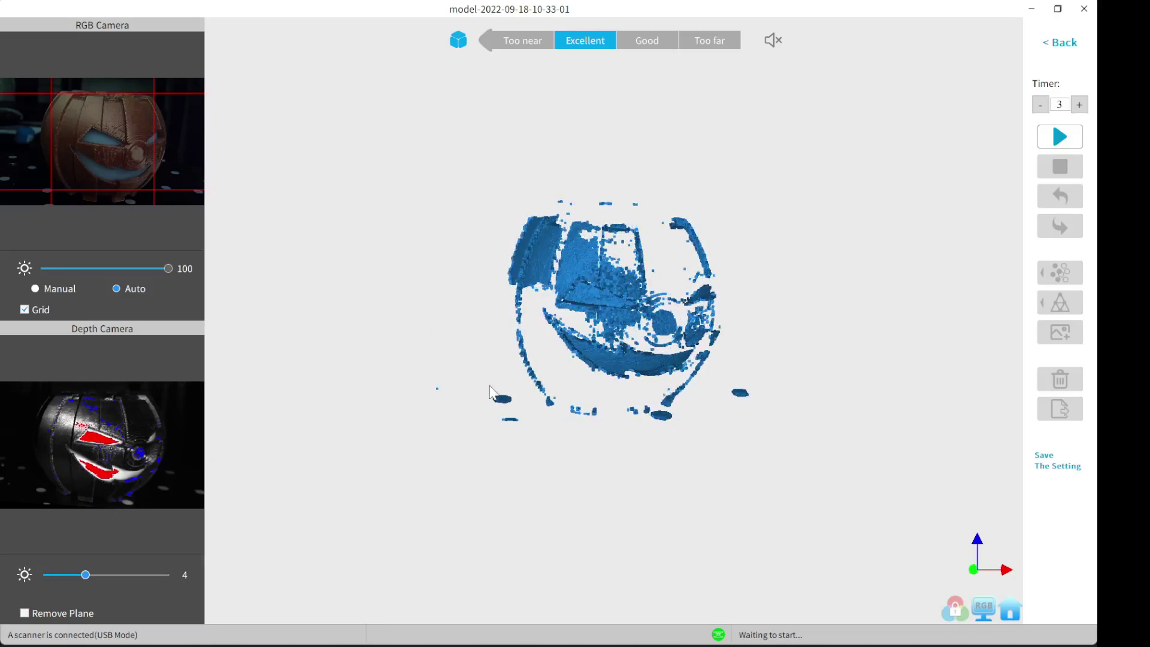
pyautogui.moveTo(515, 419); pyautogui.dragTo(526, 327)
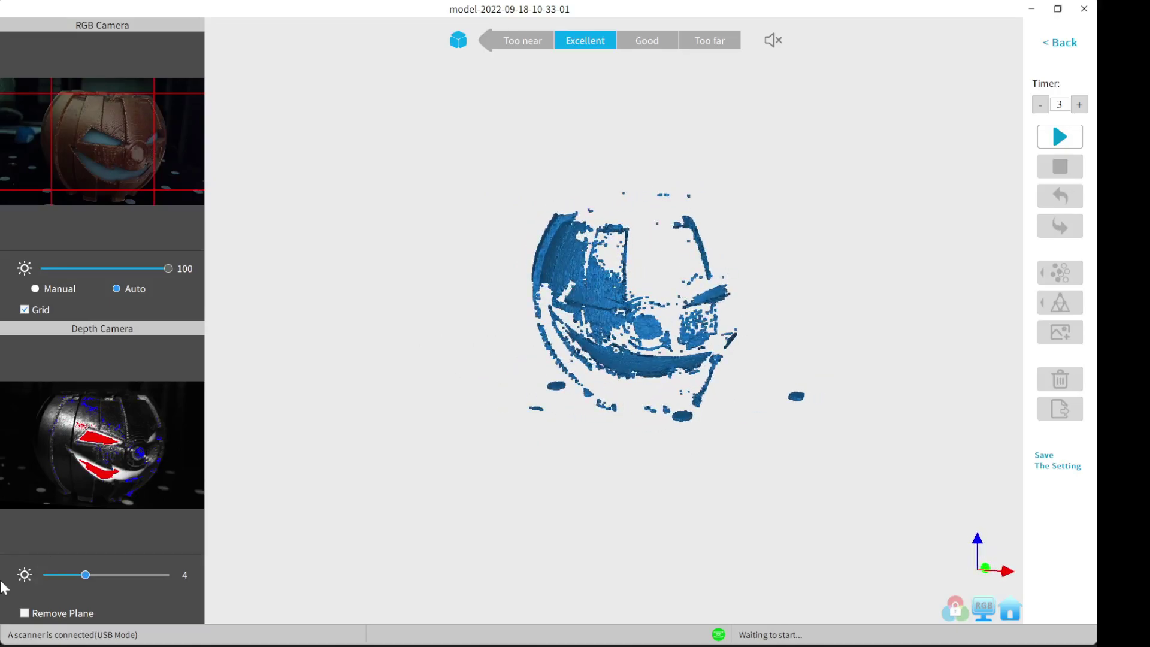
pyautogui.scroll(1, 85, 574)
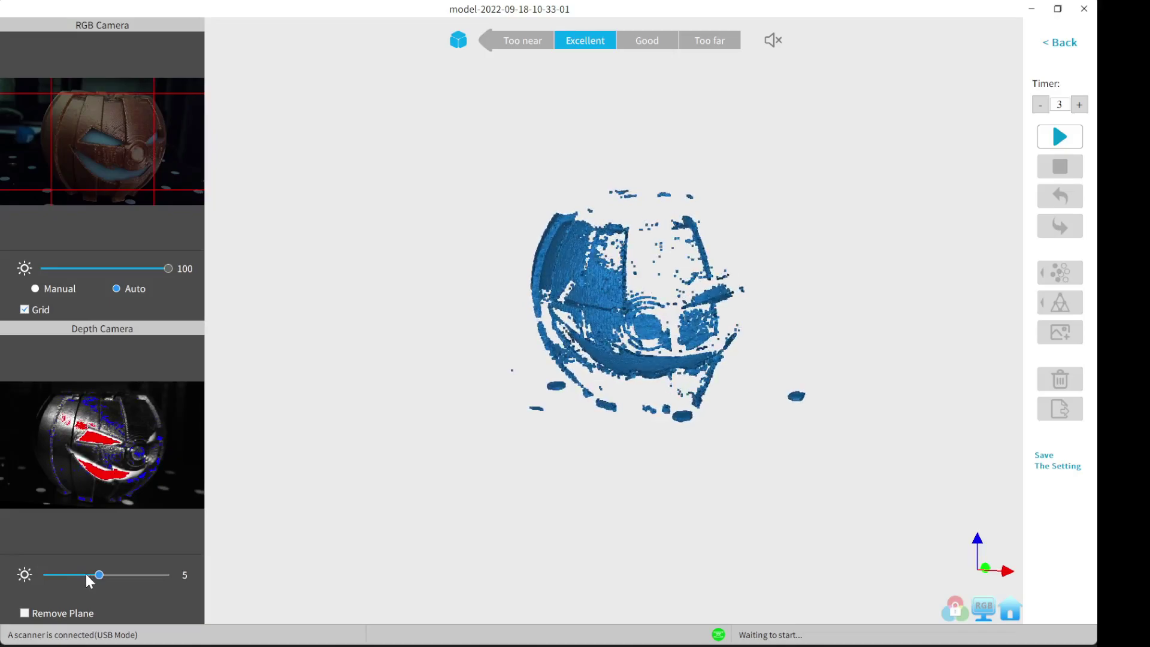
pyautogui.scroll(1, 85, 574)
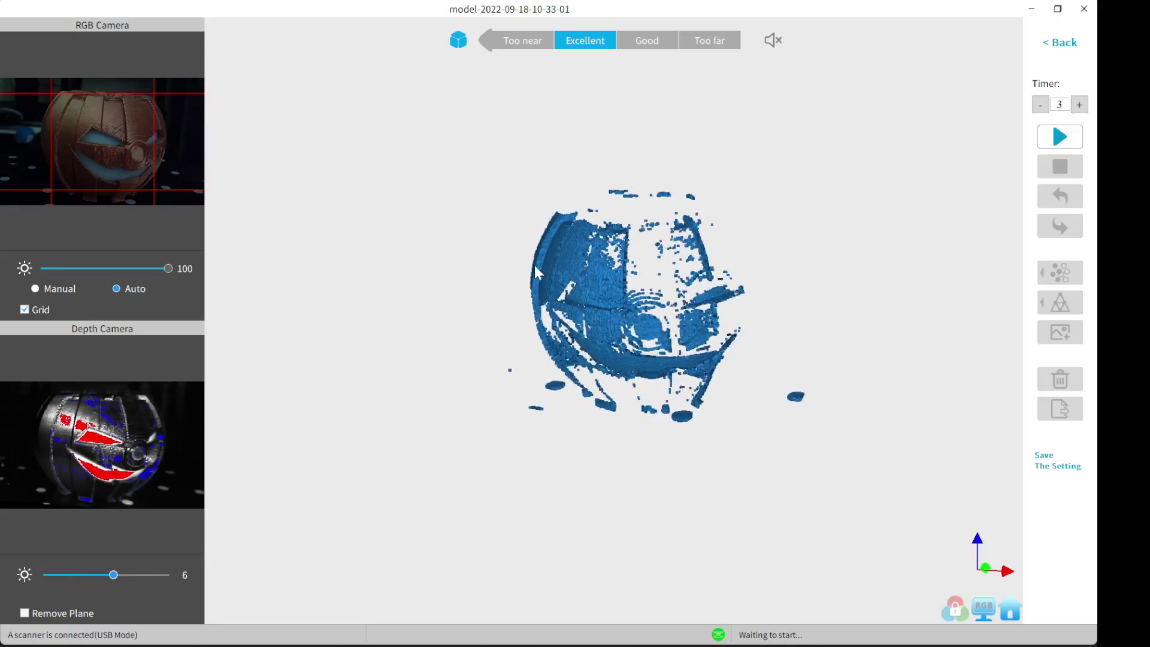
pyautogui.moveTo(537, 272); pyautogui.dragTo(652, 335)
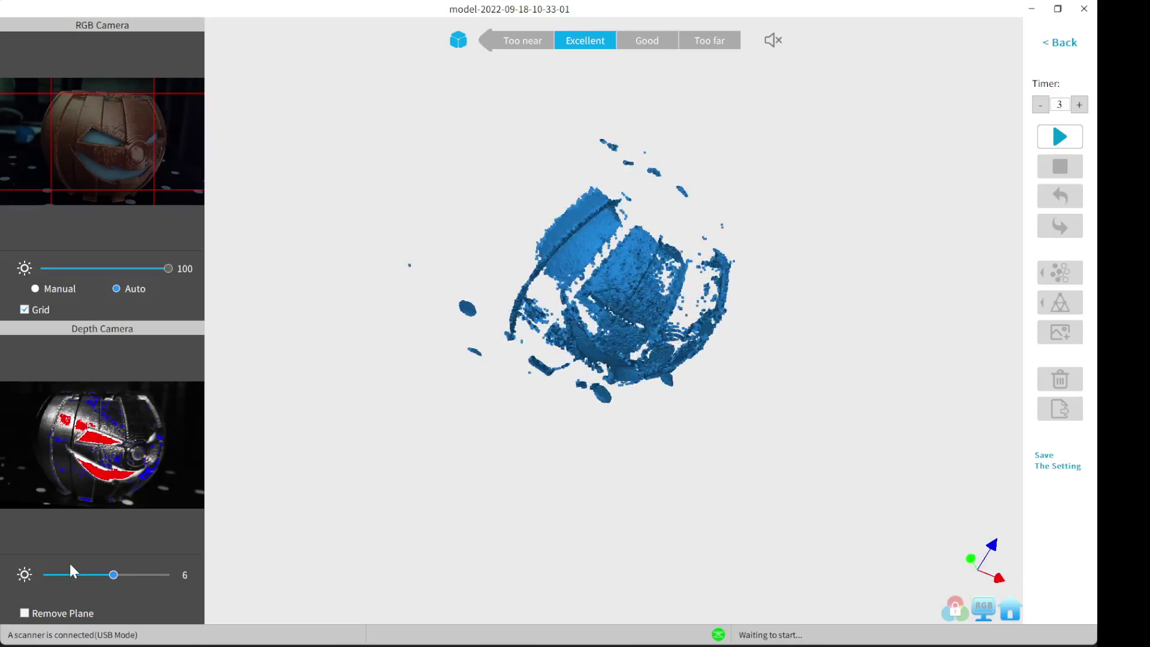
pyautogui.scroll(-1, 70, 566)
pyautogui.scroll(-1, 70, 565)
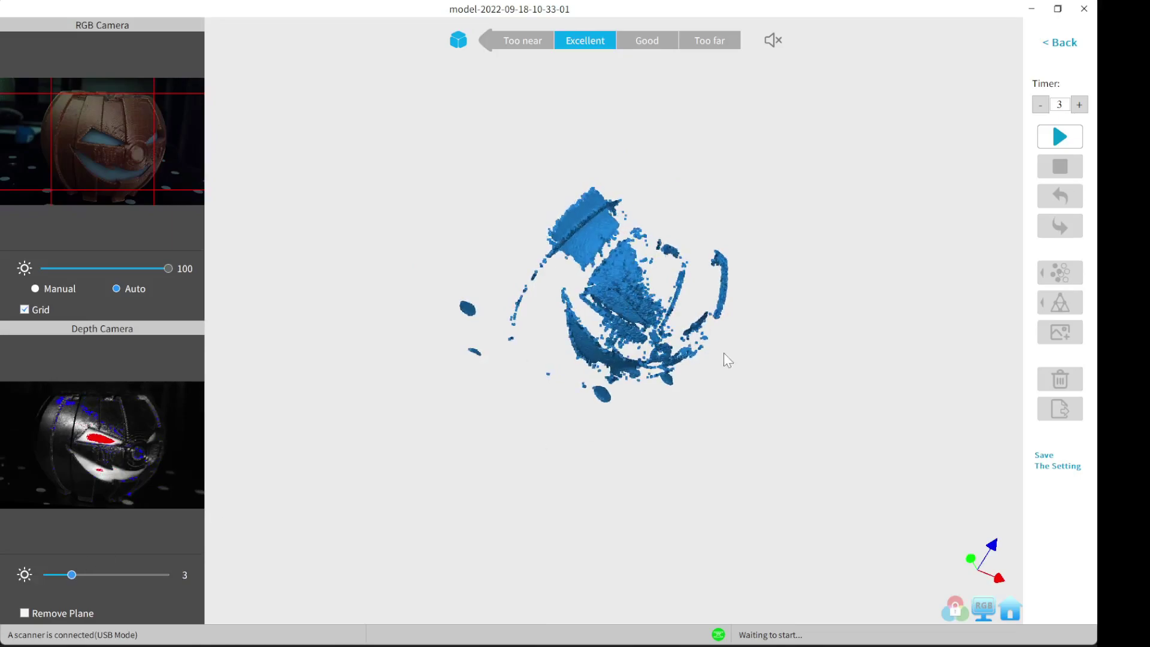
pyautogui.moveTo(726, 359); pyautogui.dragTo(798, 157)
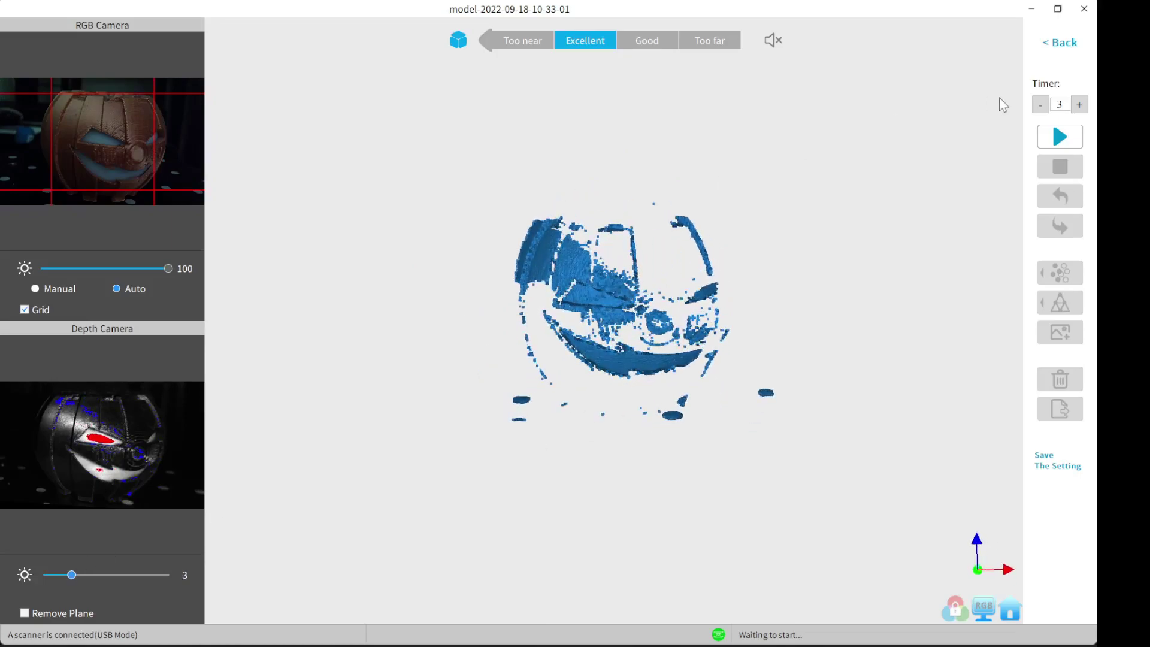
# Run the full turntable scan of the pumpkin until it finishes at 563 frames
pyautogui.click(1060, 139)
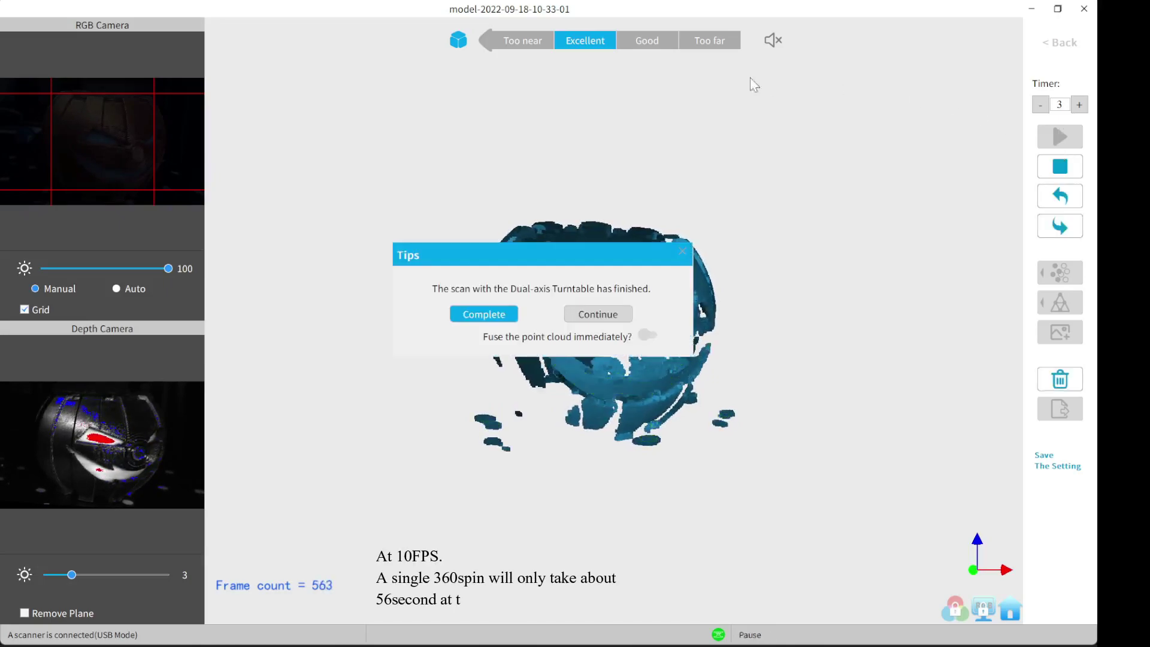
# Complete the 563-frame scan, inspect the cloud's coverage, and verify fusion is Auto at 0.09 mm pitch
pyautogui.click(485, 313)
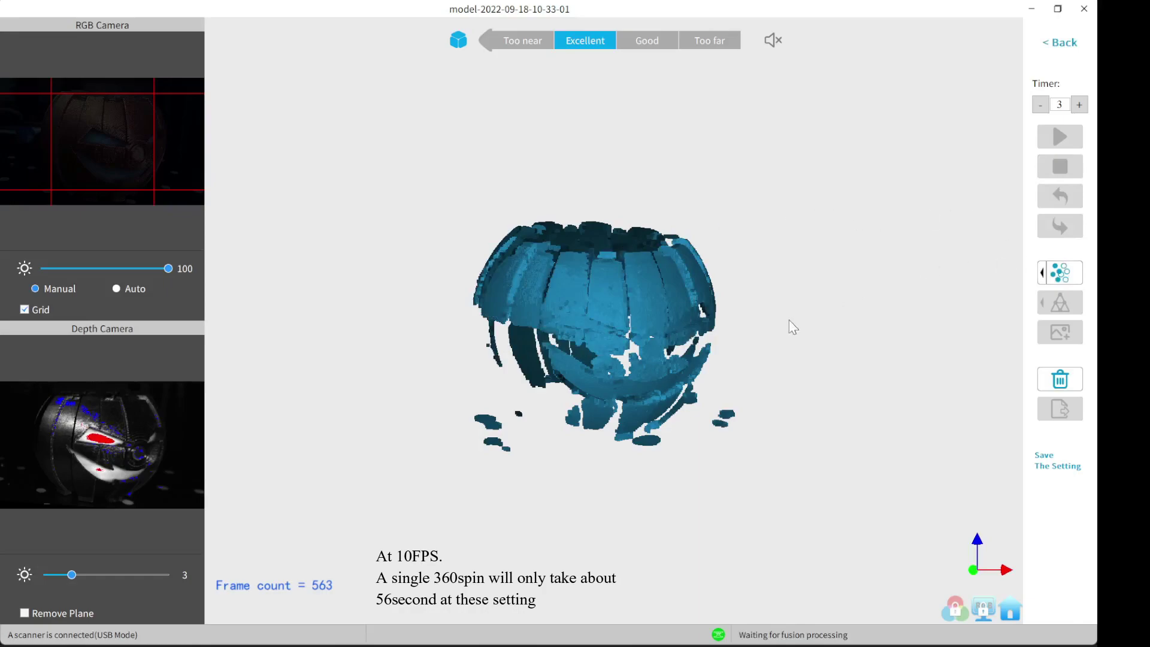
pyautogui.moveTo(788, 320); pyautogui.dragTo(855, 75)
pyautogui.moveTo(509, 309); pyautogui.dragTo(660, 259)
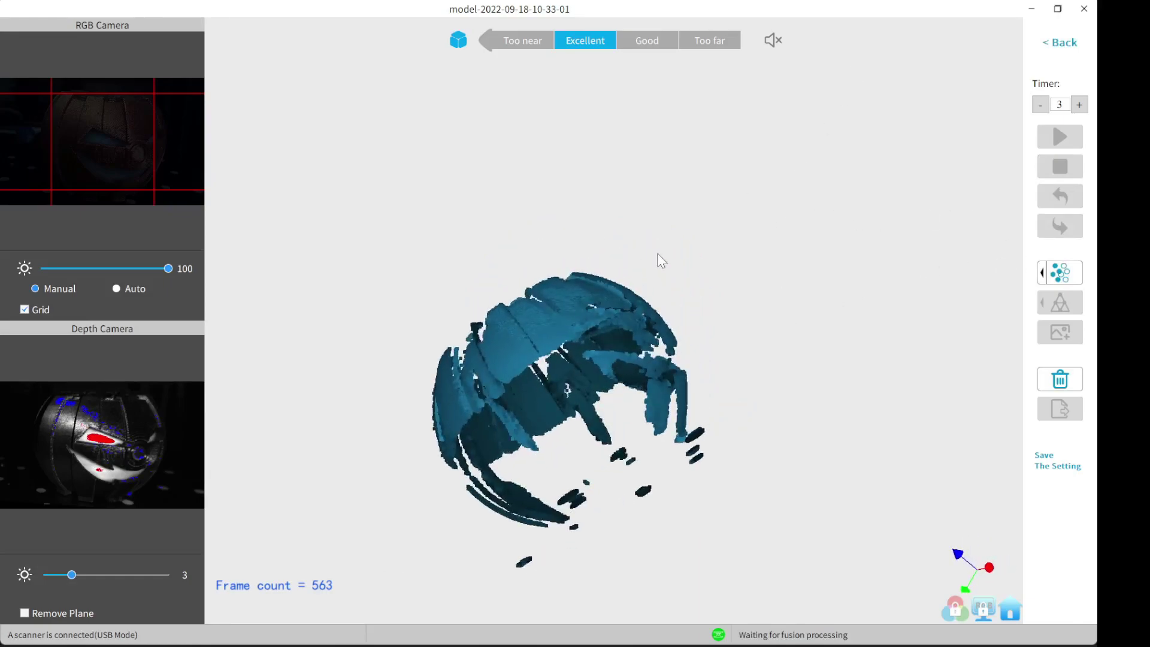
pyautogui.moveTo(566, 396); pyautogui.dragTo(695, 365)
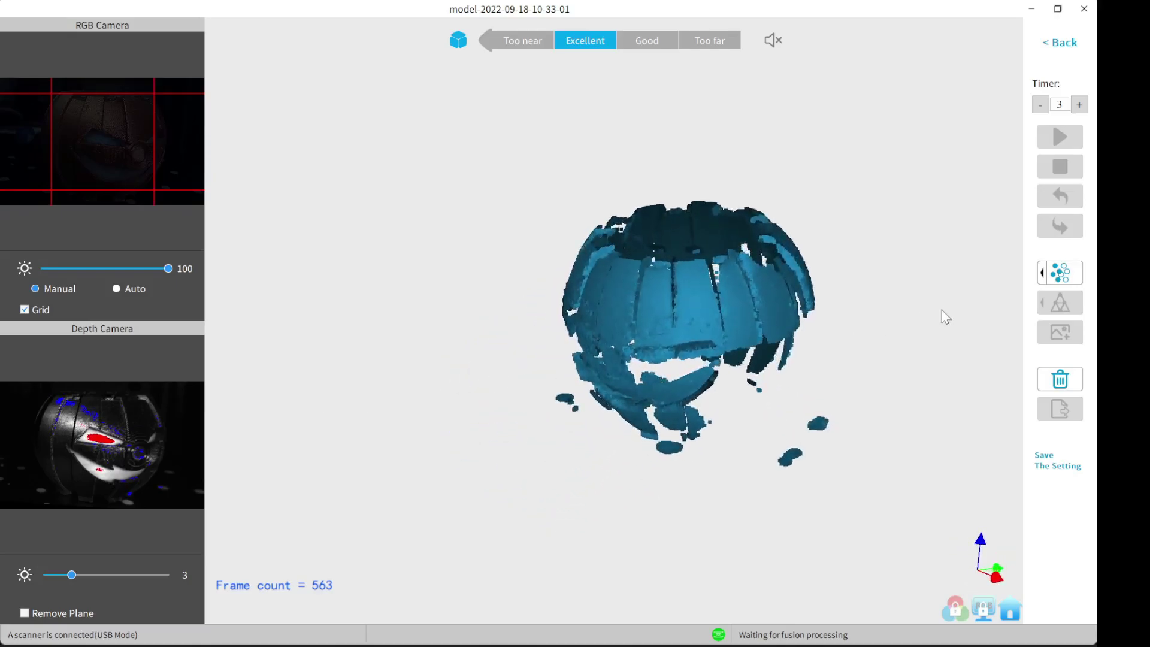
pyautogui.click(1045, 279)
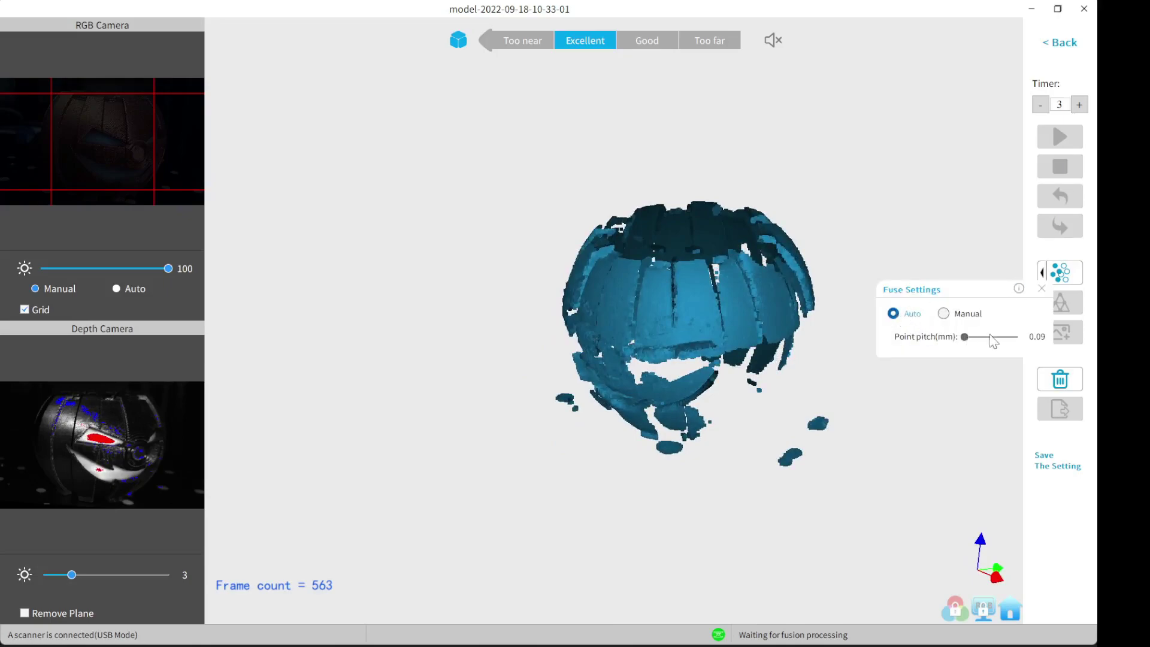
pyautogui.click(1041, 289)
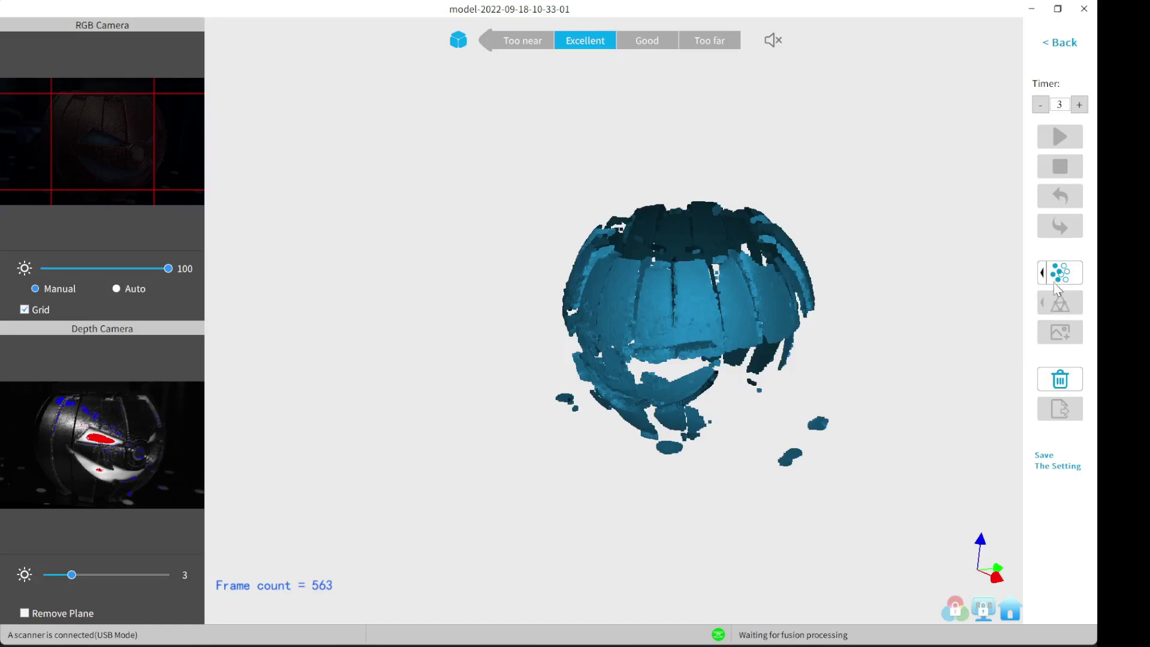
# Fuse the scan frames into a single 1,009,887-point cloud
pyautogui.click(1063, 275)
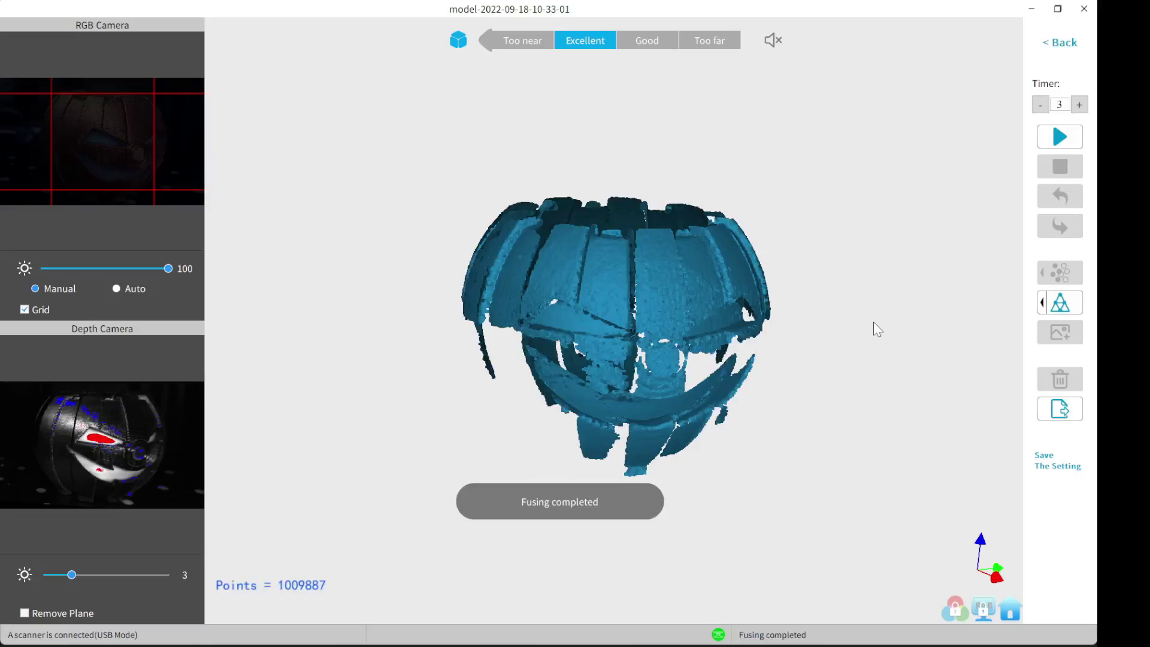
pyautogui.moveTo(730, 283); pyautogui.dragTo(785, 213)
pyautogui.moveTo(769, 293); pyautogui.dragTo(724, 296)
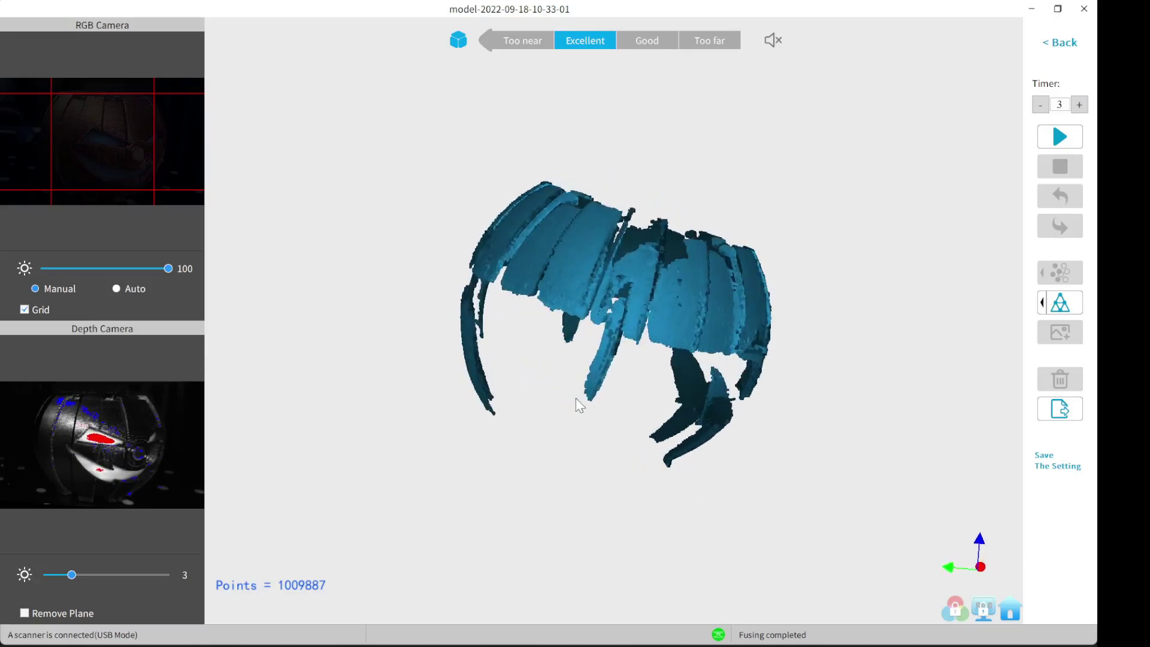
pyautogui.moveTo(578, 404); pyautogui.dragTo(789, 360)
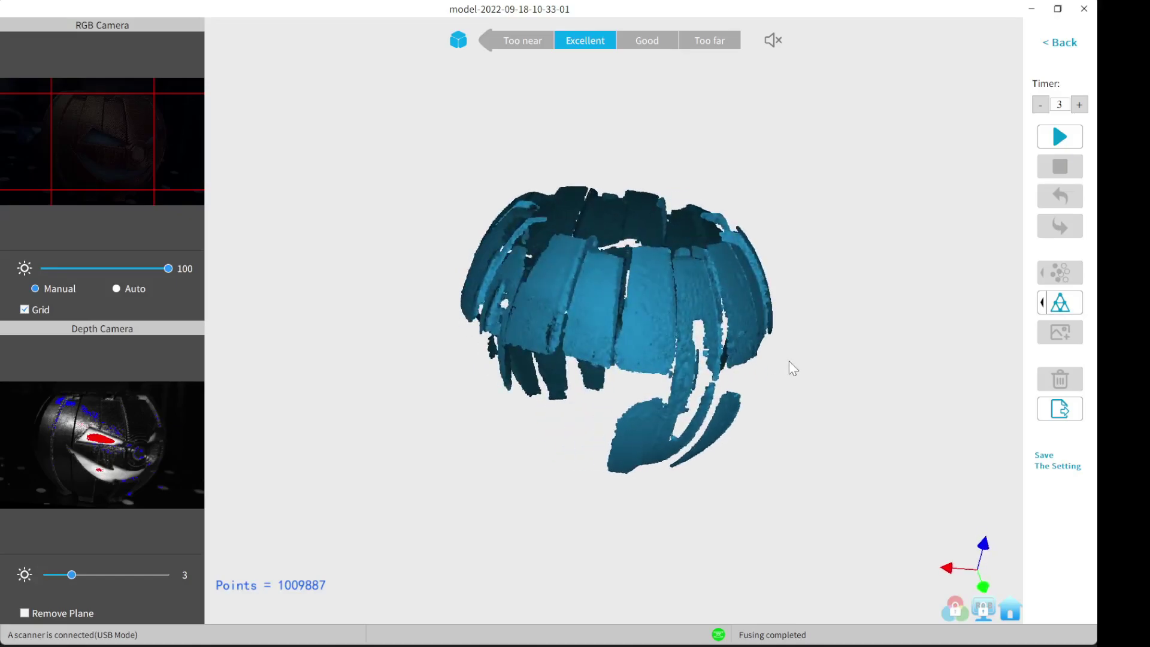
# Check Mesh Settings (Auto, quality 5.4, denoise 3) and mesh the fused cloud
pyautogui.click(1041, 302)
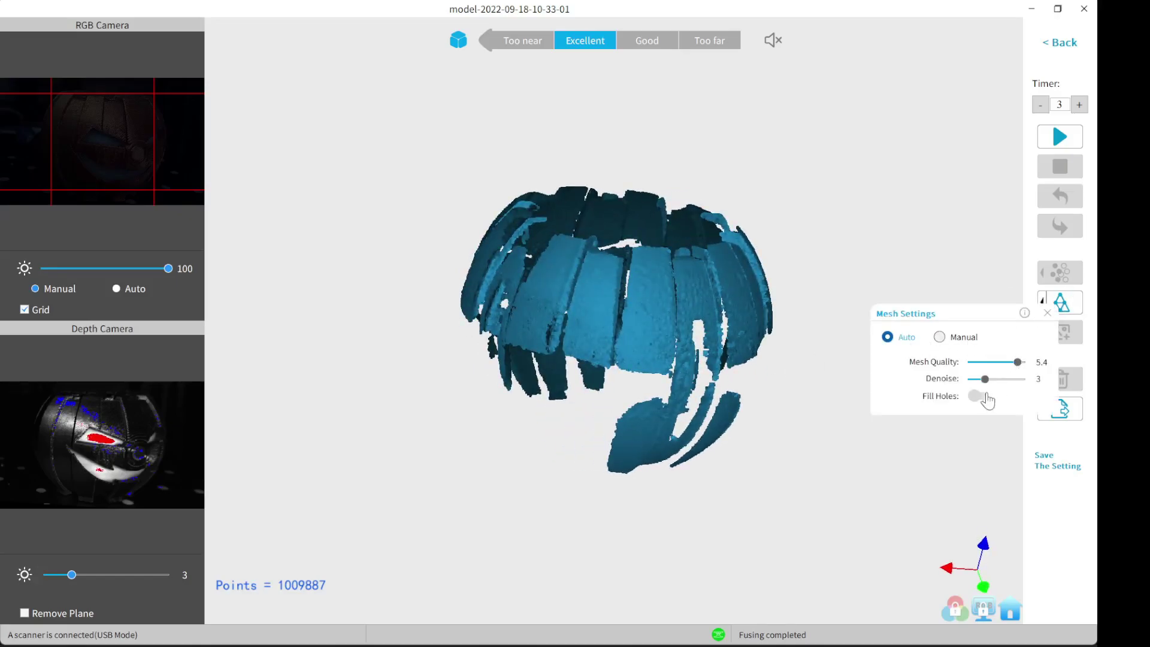
pyautogui.click(1048, 313)
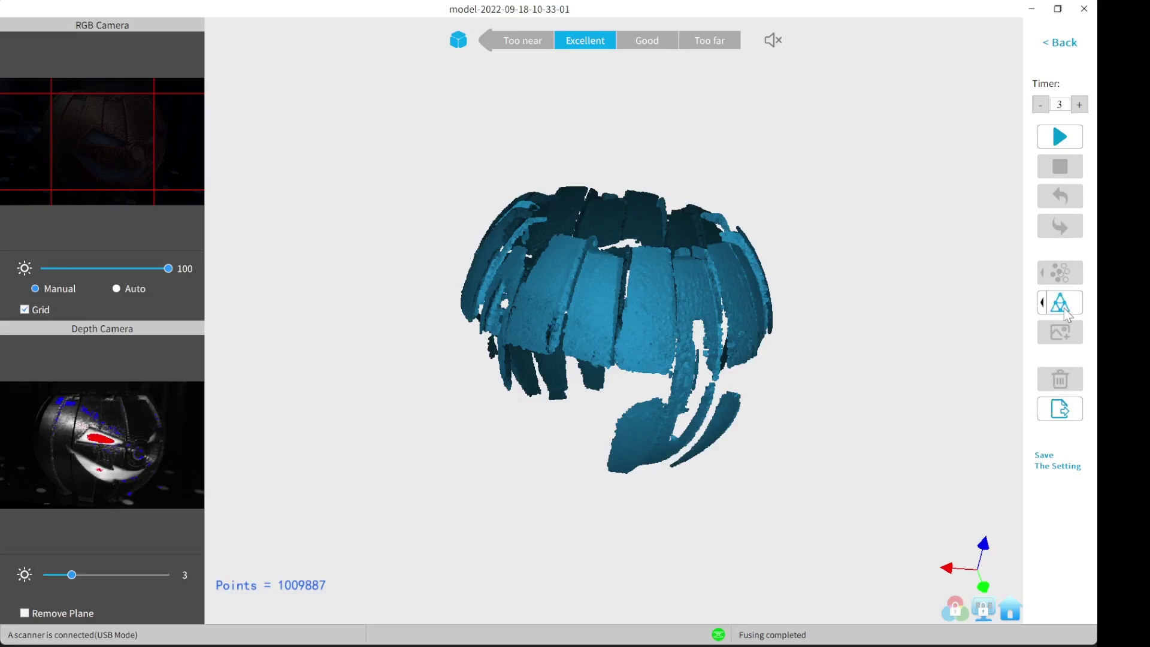
pyautogui.click(1067, 314)
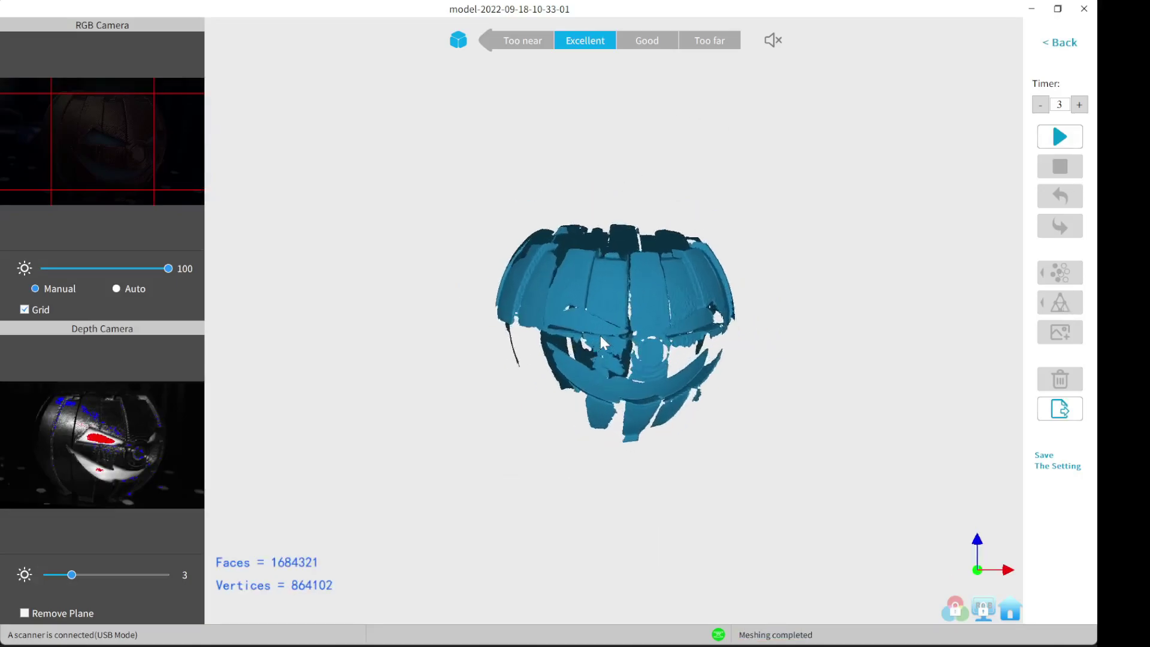
# Rotate and zoom the earlier unsprayed pumpkin mesh to inspect its holes
pyautogui.moveTo(540, 372); pyautogui.dragTo(749, 400)
pyautogui.scroll(5, 749, 400)
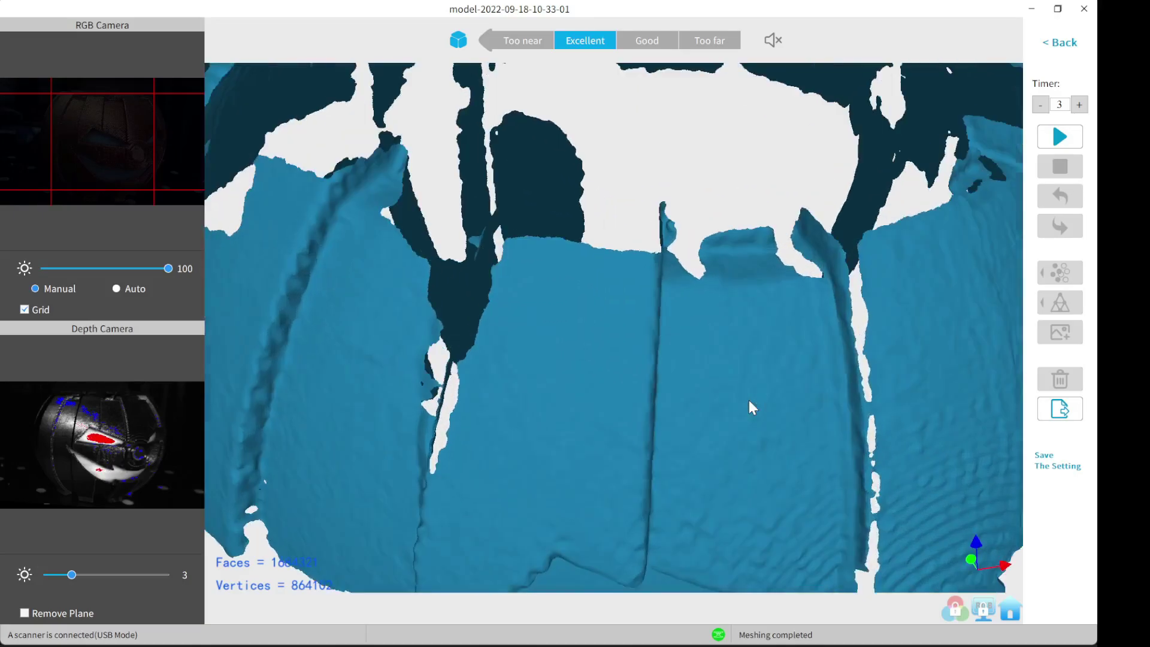
pyautogui.moveTo(802, 441); pyautogui.dragTo(421, 396)
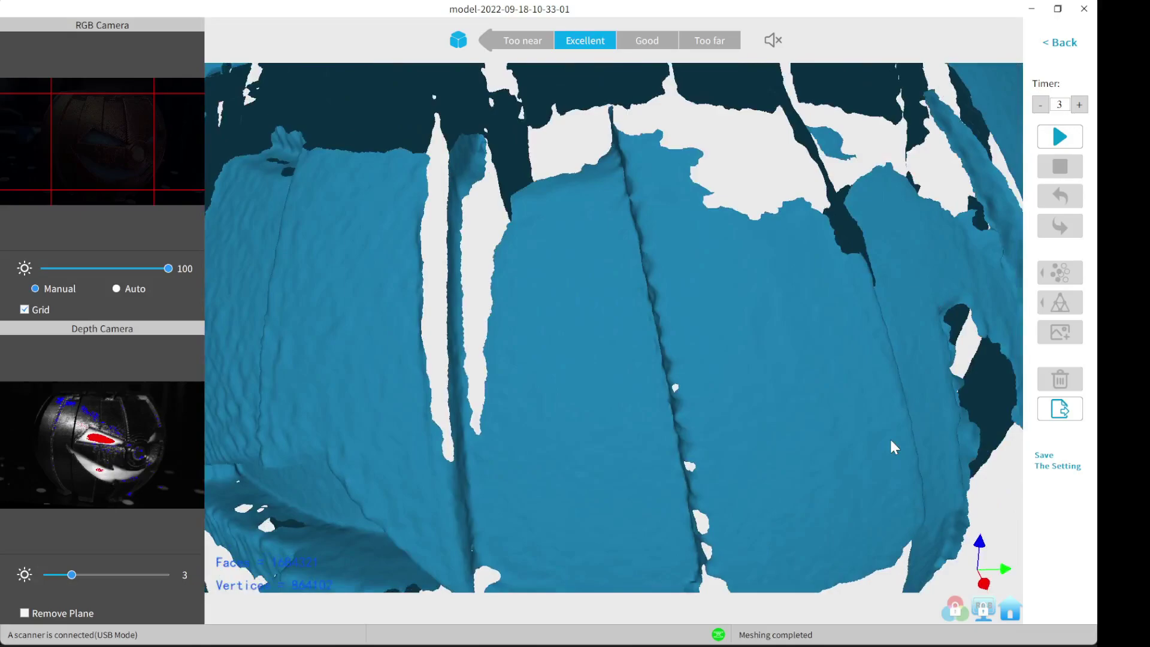
pyautogui.moveTo(889, 436); pyautogui.dragTo(703, 404)
pyautogui.scroll(3, 703, 405)
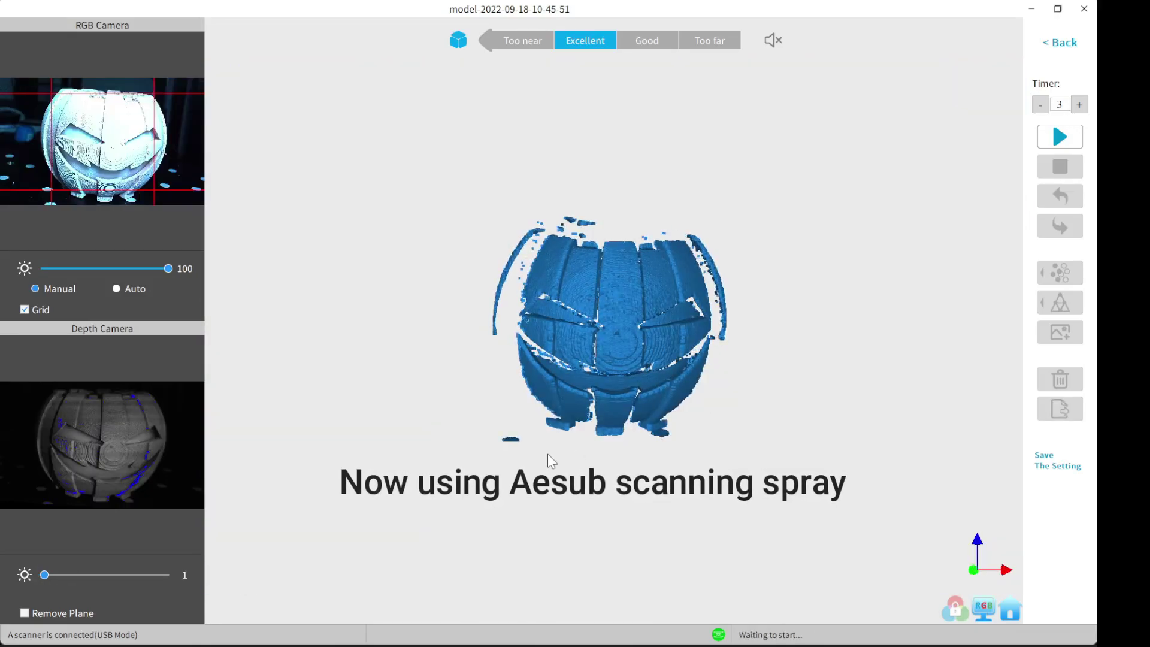
# Test depth exposure up to 5 on the sprayed pumpkin preview, then settle on 3
pyautogui.moveTo(403, 354); pyautogui.dragTo(339, 368)
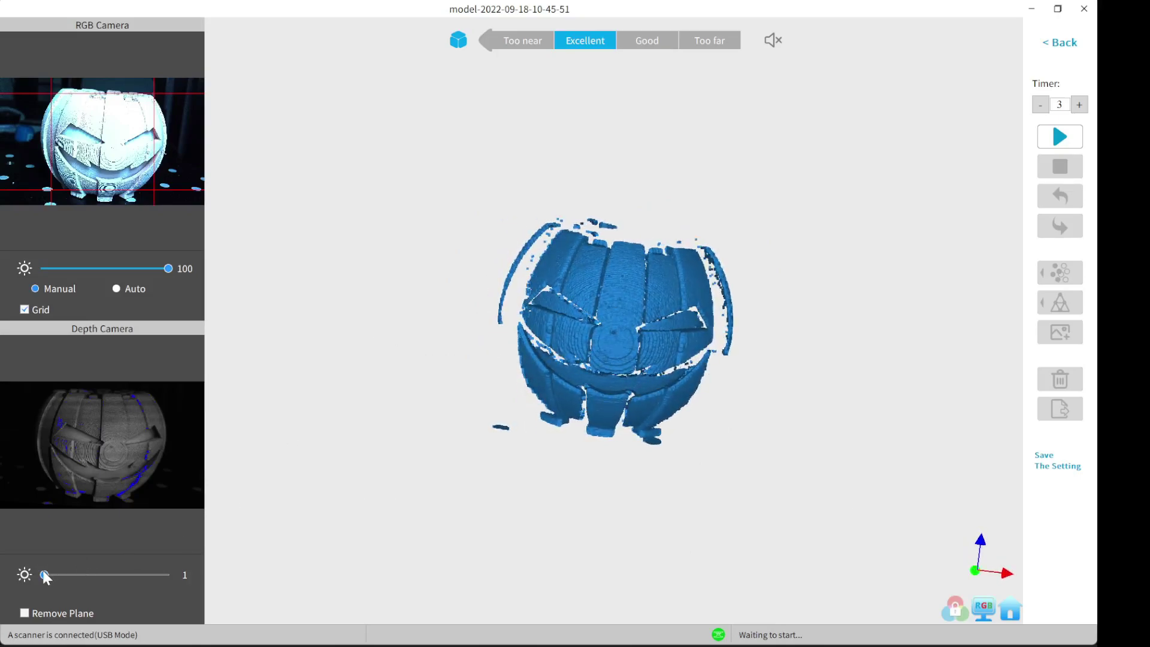
pyautogui.scroll(1, 42, 572)
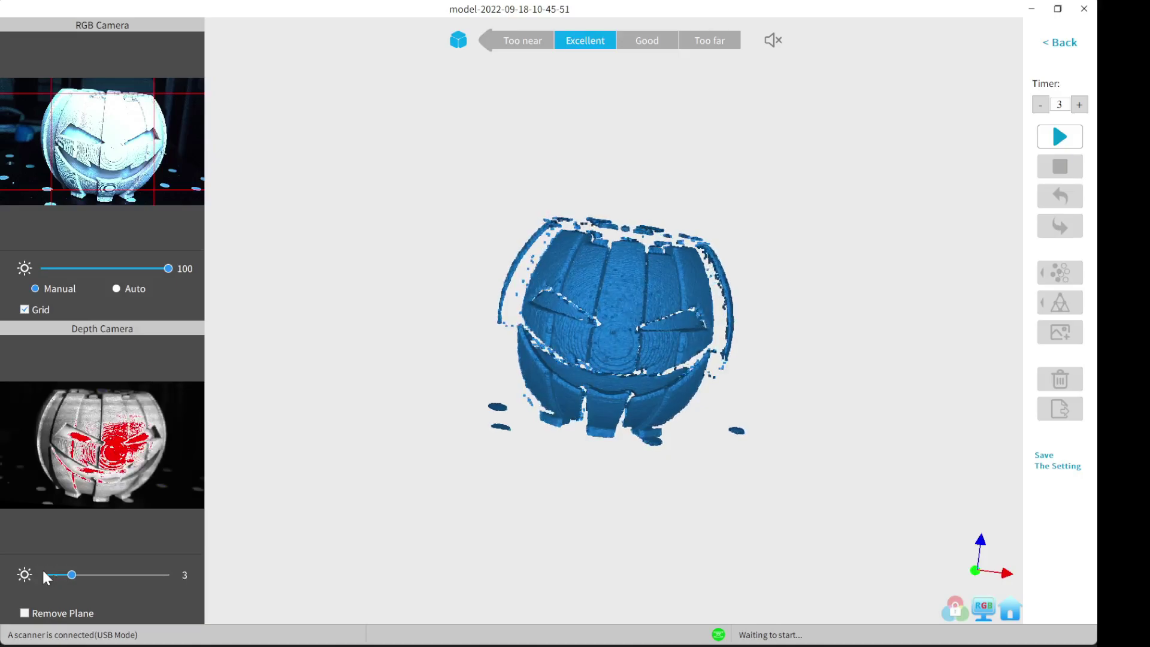
pyautogui.scroll(1, 44, 573)
pyautogui.scroll(1, 43, 573)
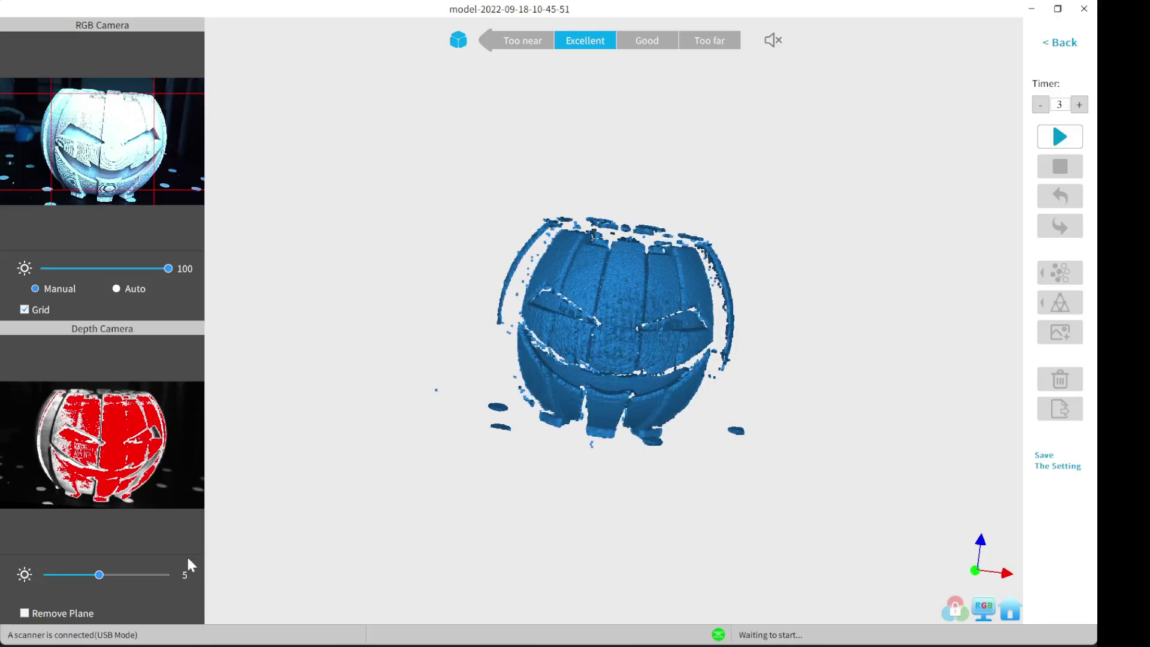
pyautogui.moveTo(559, 354); pyautogui.dragTo(375, 292)
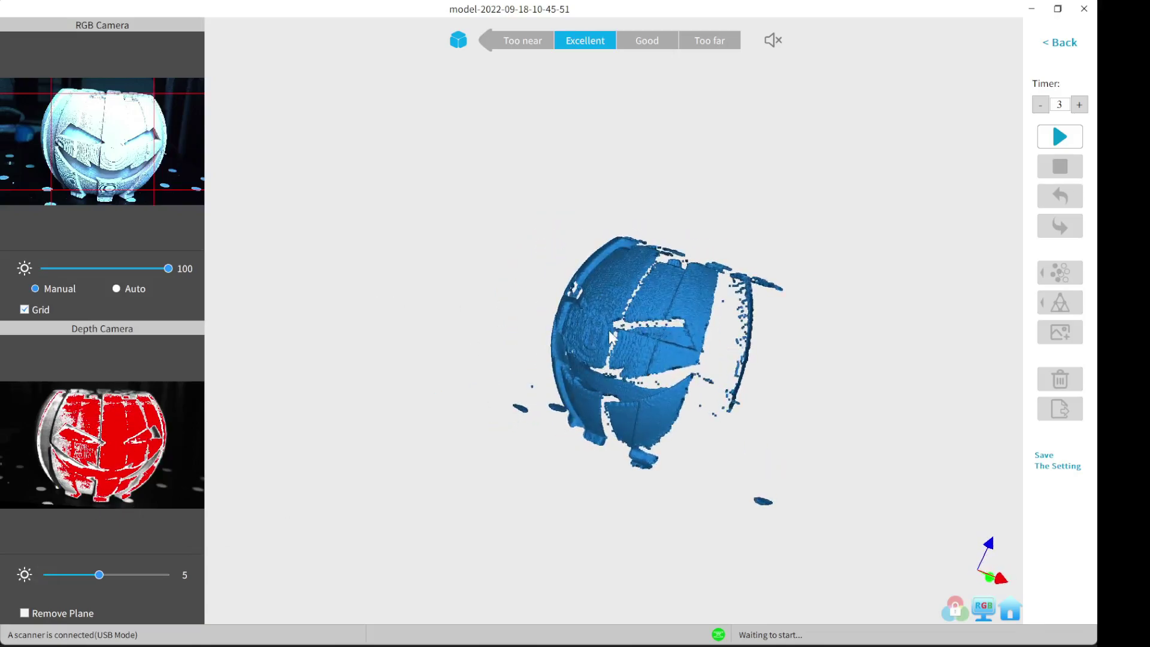
pyautogui.moveTo(710, 382); pyautogui.dragTo(965, 316)
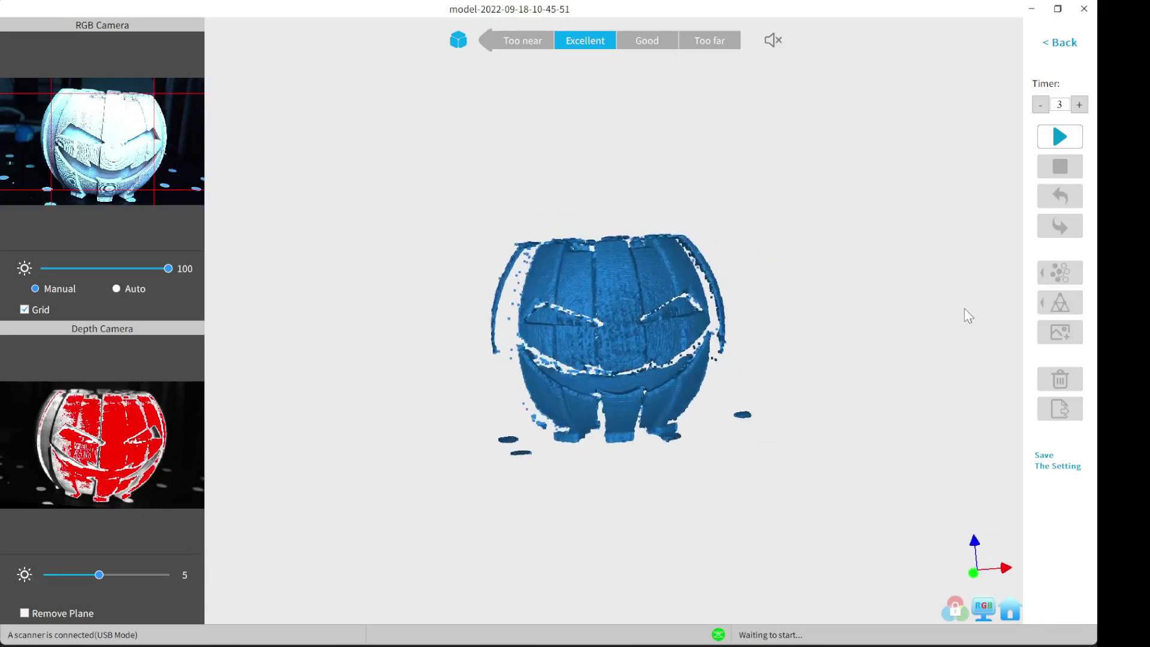
pyautogui.press('Left')
pyautogui.press('Left')
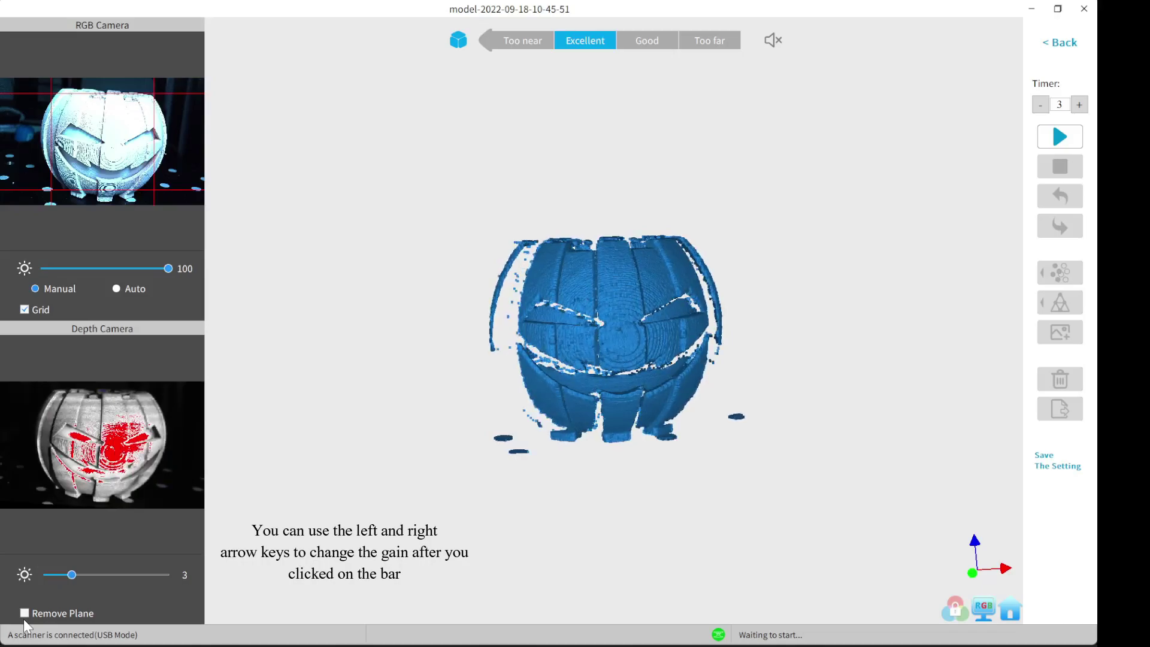
# Run the dual-axis turntable scan of the sprayed pumpkin until it finishes at 558 frames
pyautogui.click(1059, 138)
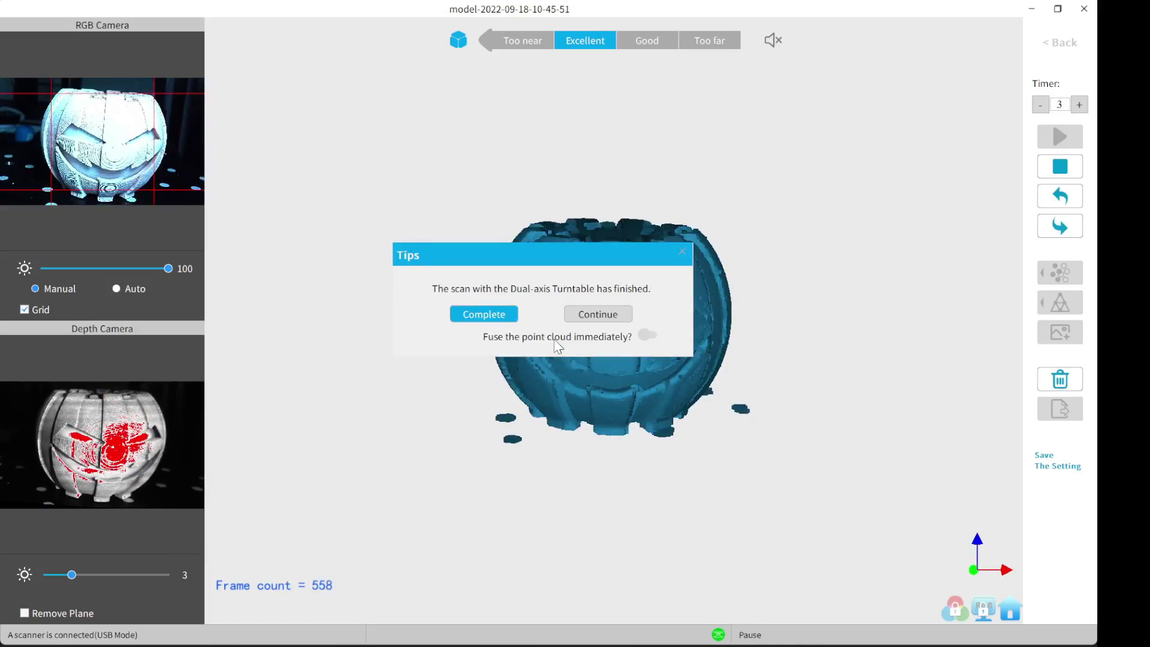
# Complete the scan and orbit the scanned pumpkin to check its coverage
pyautogui.click(484, 314)
pyautogui.moveTo(522, 317); pyautogui.dragTo(757, 462)
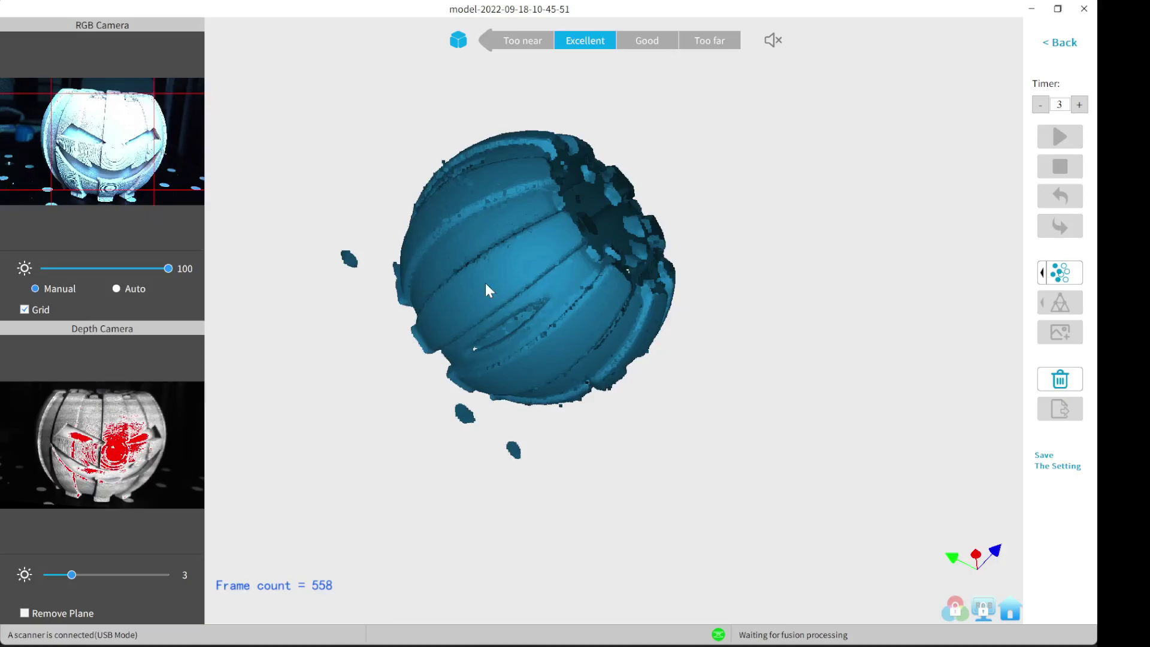
pyautogui.moveTo(487, 288); pyautogui.dragTo(384, 480)
pyautogui.moveTo(762, 475); pyautogui.dragTo(128, 290)
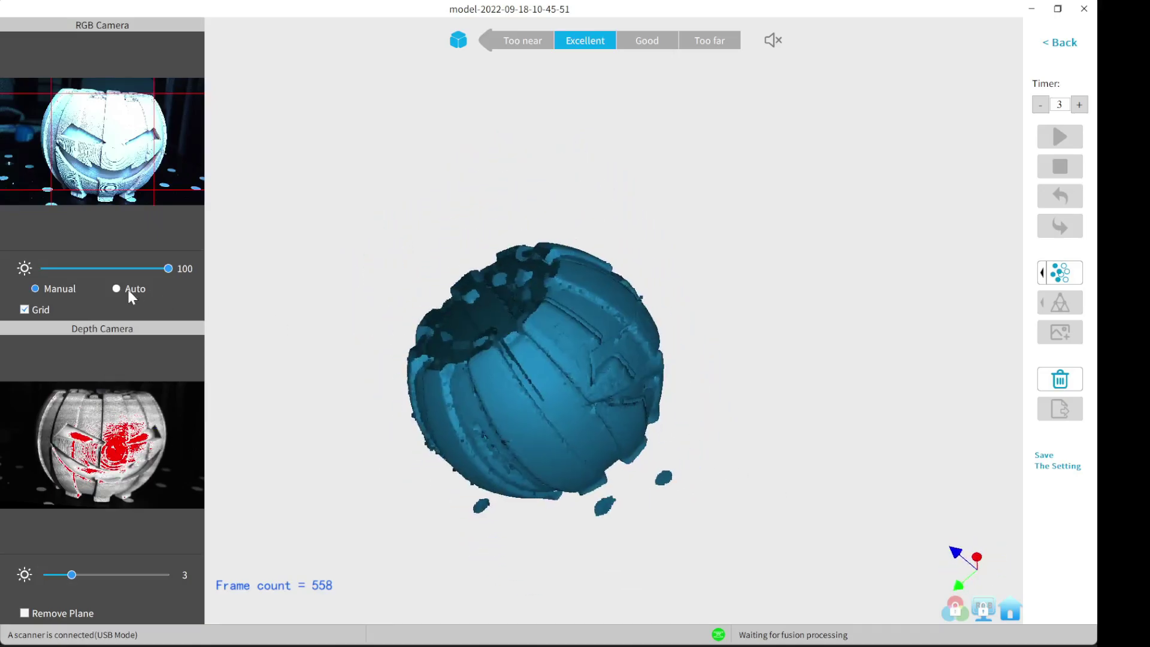
# Fuse the 558 frames with Auto settings into a 2,831,502-point cloud
pyautogui.moveTo(531, 297); pyautogui.dragTo(335, 423)
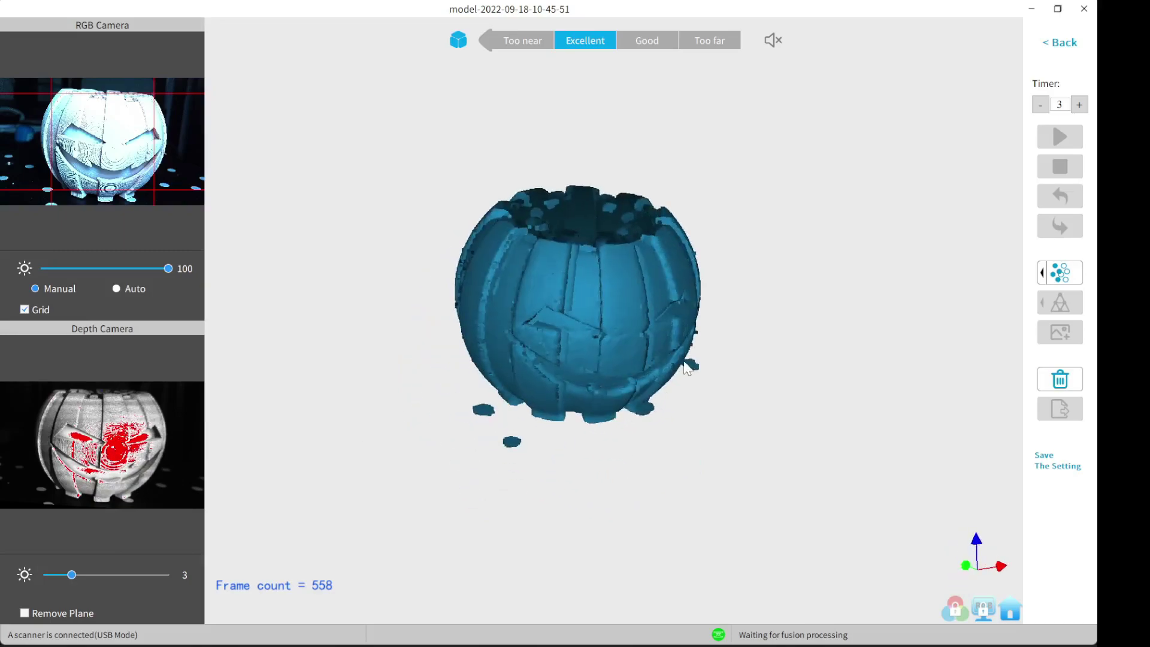
pyautogui.moveTo(687, 369); pyautogui.dragTo(482, 303)
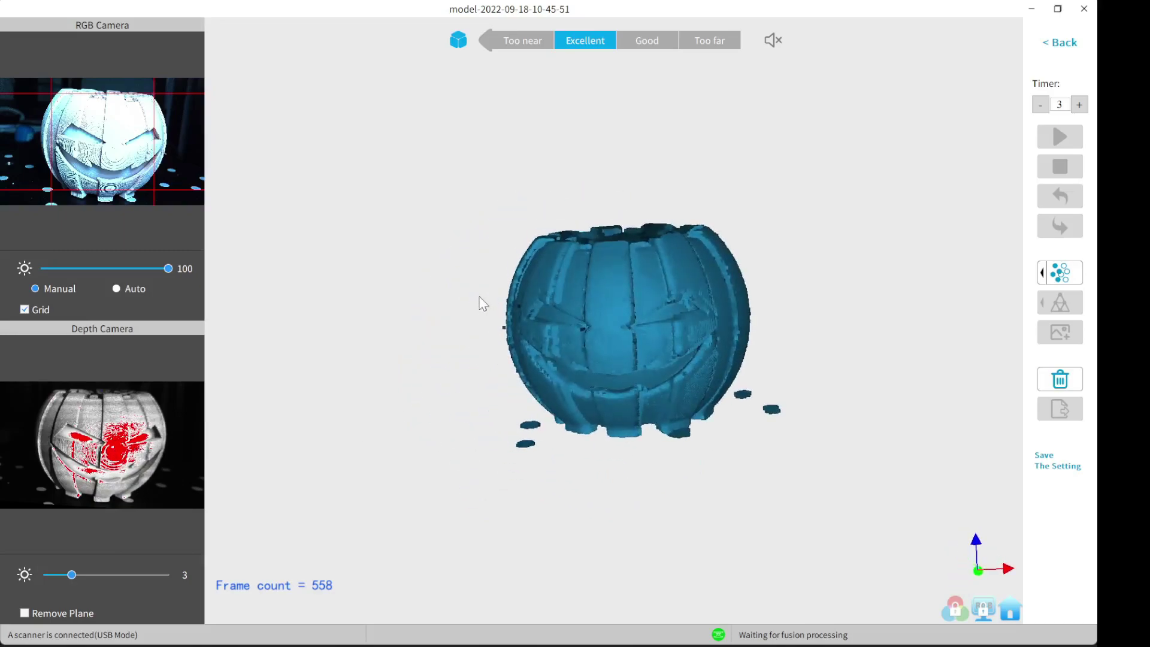
pyautogui.click(1047, 287)
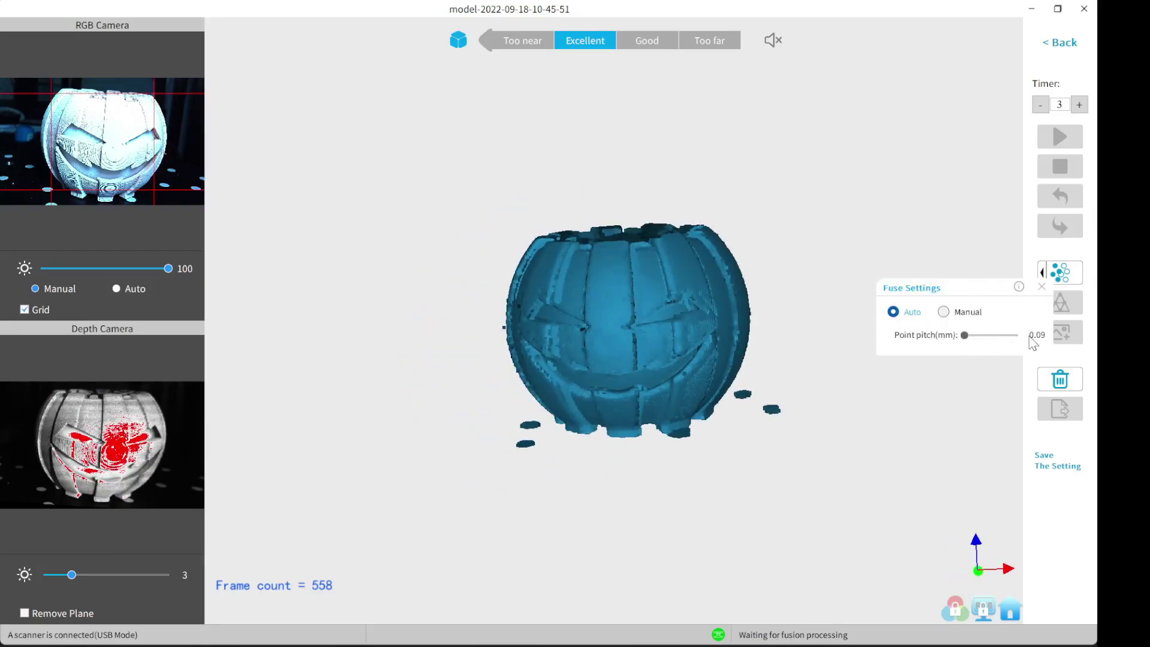
pyautogui.click(1055, 278)
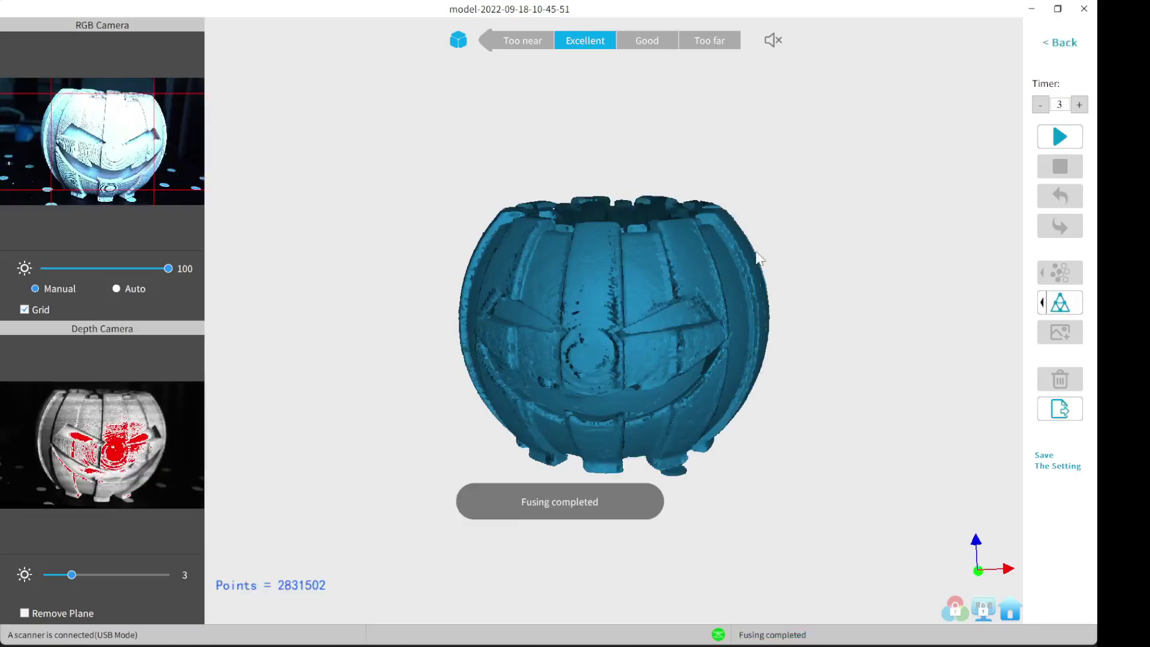
# Mesh the fused pumpkin with Auto quality 5.6, denoise 3, no hole filling: 4,056,230 faces
pyautogui.moveTo(759, 257); pyautogui.dragTo(811, 259)
pyautogui.moveTo(398, 401); pyautogui.dragTo(908, 426)
pyautogui.moveTo(660, 378); pyautogui.dragTo(1012, 342)
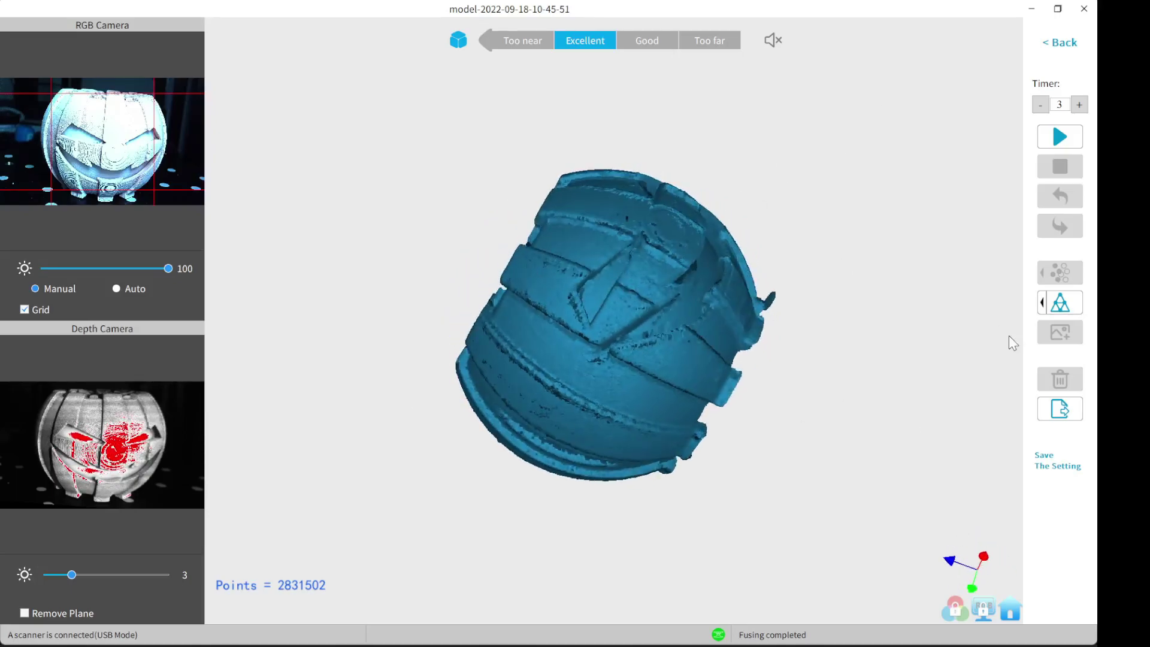
pyautogui.click(1044, 311)
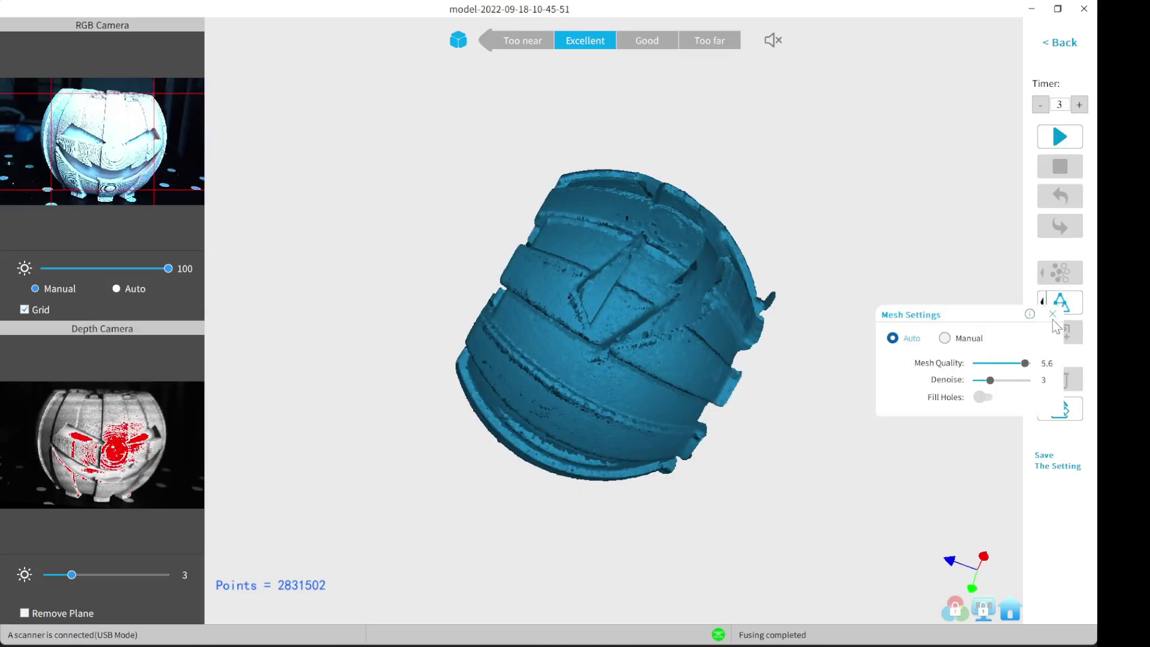
pyautogui.click(1052, 314)
pyautogui.click(1062, 305)
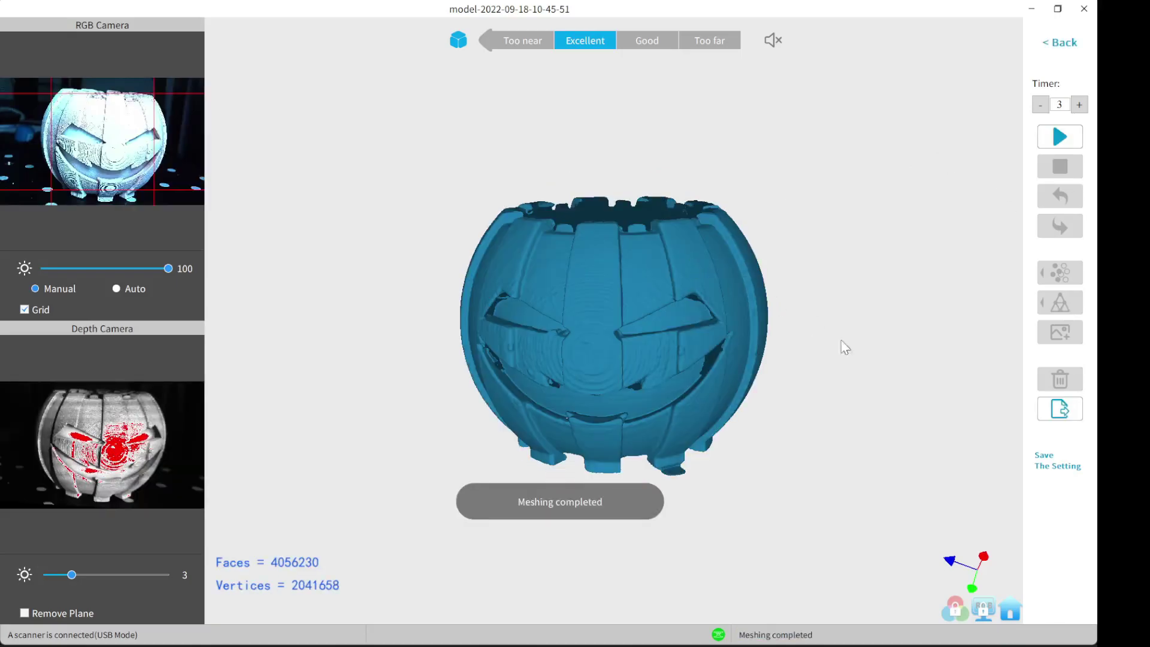
pyautogui.moveTo(844, 347); pyautogui.dragTo(506, 377)
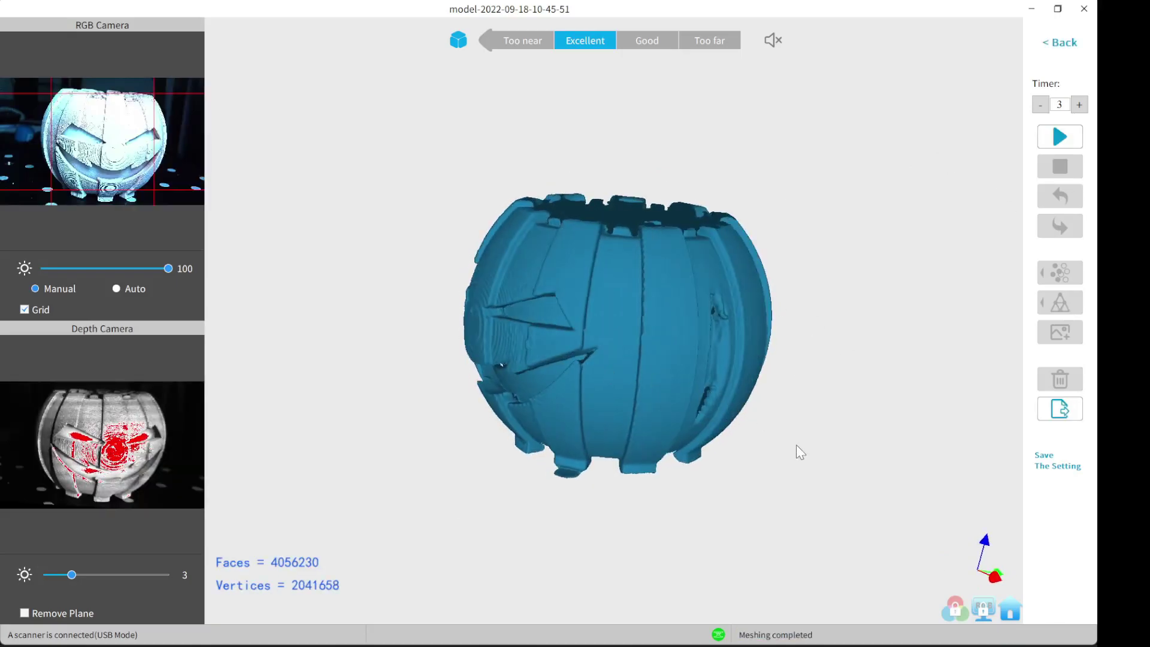
pyautogui.moveTo(796, 444); pyautogui.dragTo(621, 360)
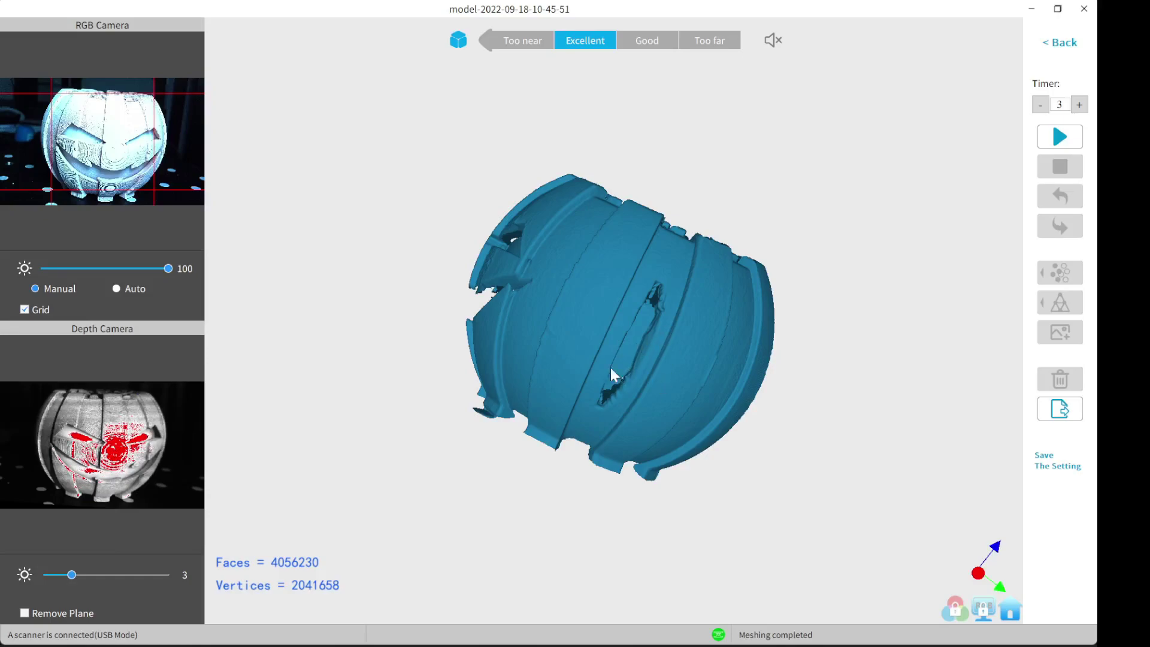
pyautogui.moveTo(767, 495); pyautogui.dragTo(593, 225)
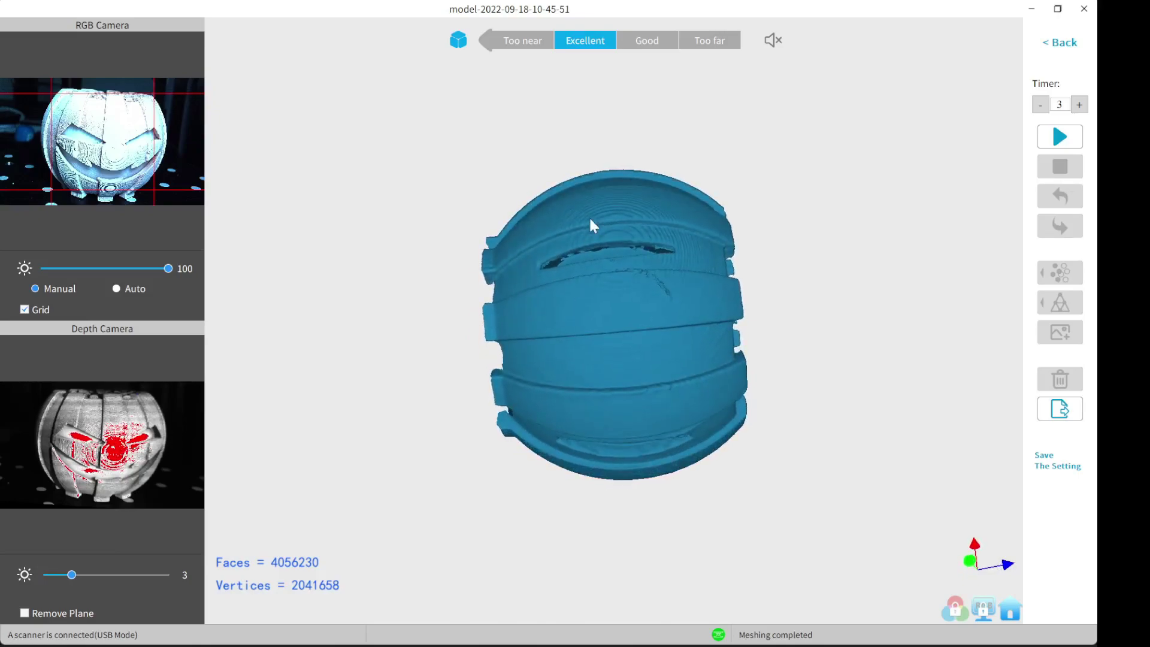
pyautogui.moveTo(719, 525); pyautogui.dragTo(234, 321)
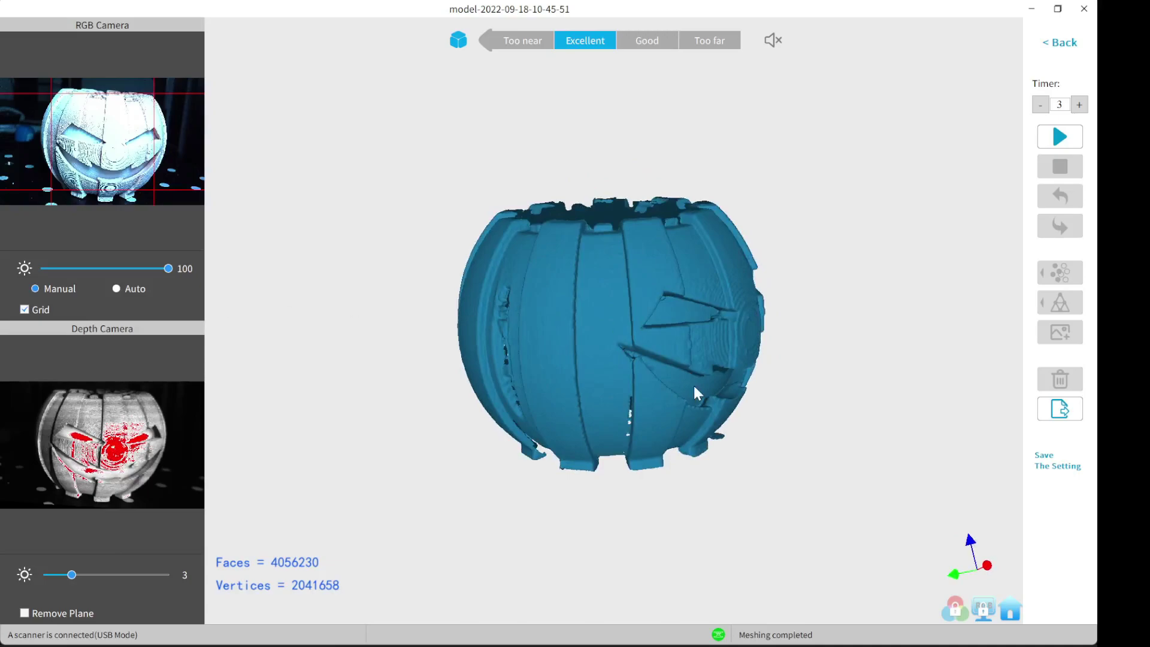
pyautogui.moveTo(692, 383); pyautogui.dragTo(493, 430)
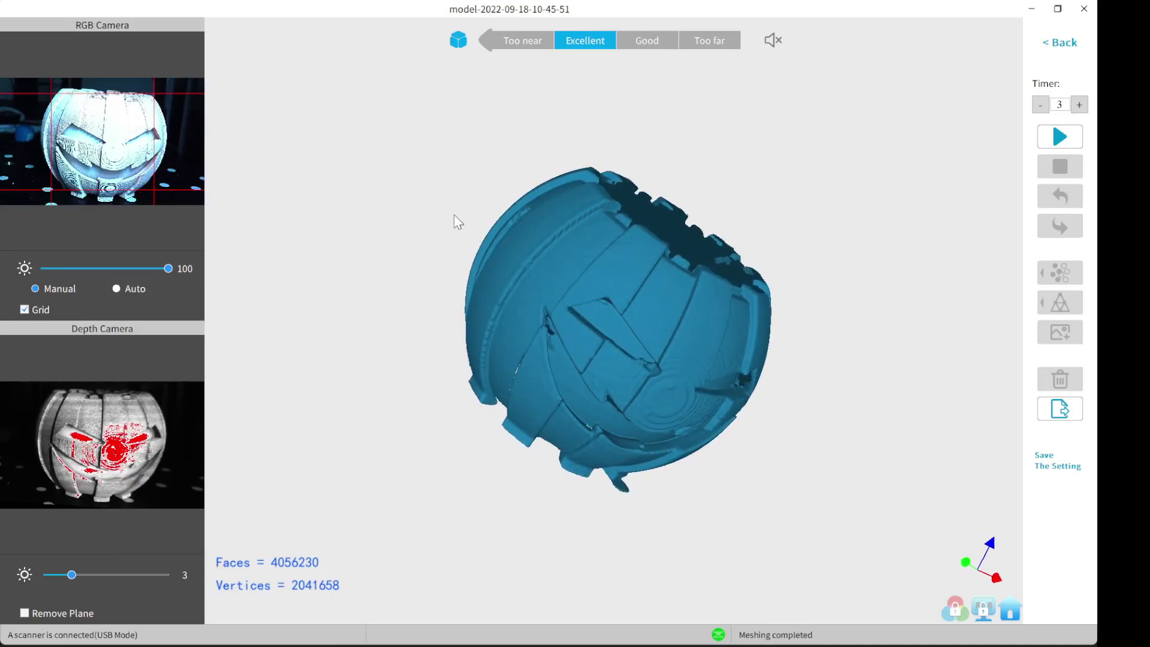
pyautogui.moveTo(454, 217); pyautogui.dragTo(236, 182)
pyautogui.moveTo(477, 448); pyautogui.dragTo(363, 446)
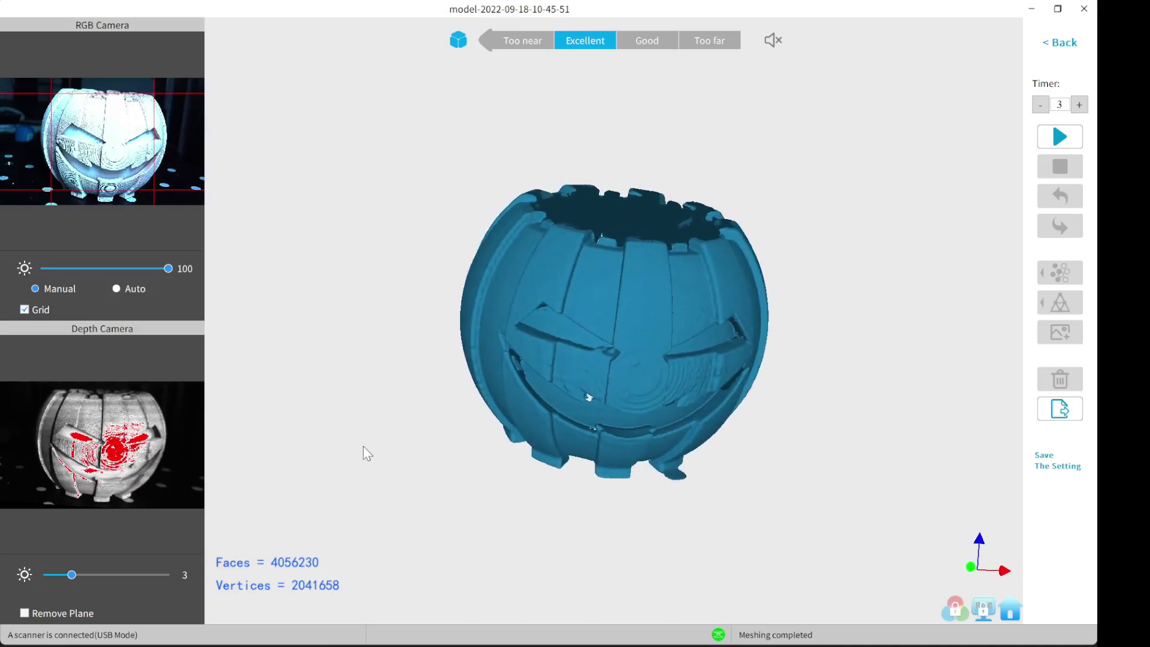